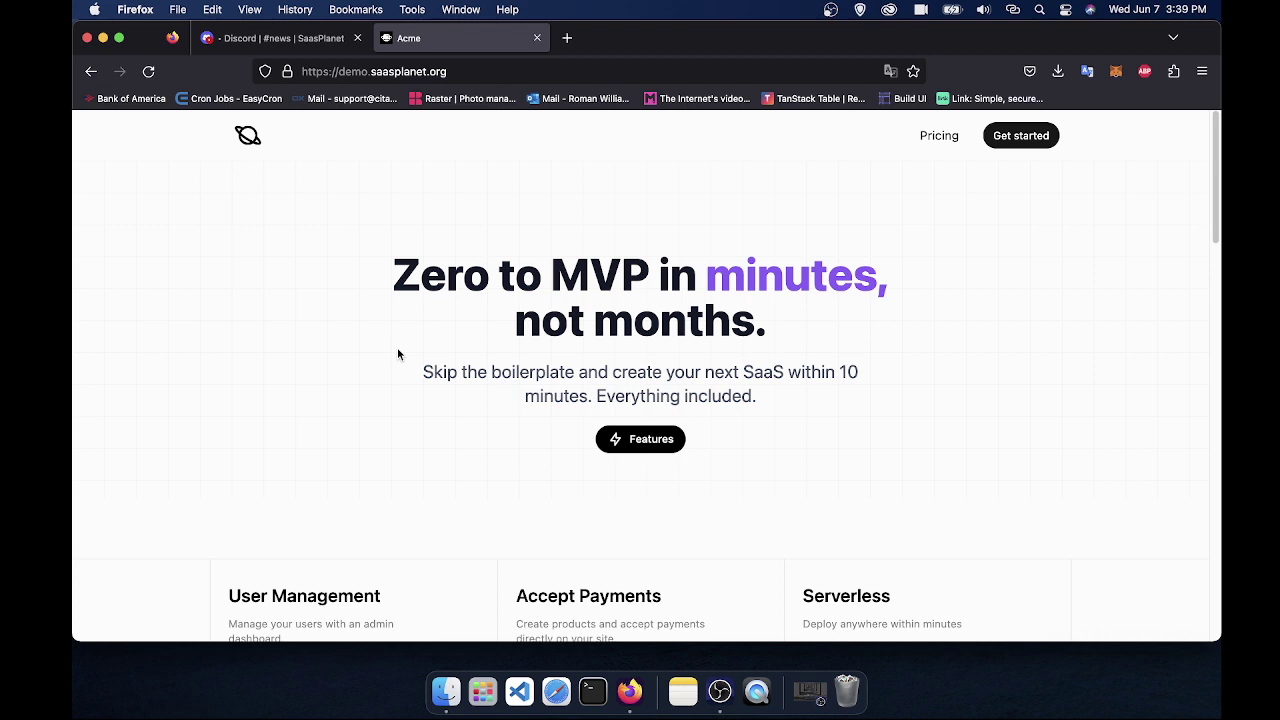
Step: Scroll the landing page past the feature grid to the $74.99 'Ready to start building?' offer and footer
{"action": "scroll", "coordinate": [397, 350], "scroll_direction": "down", "scroll_amount": 3}
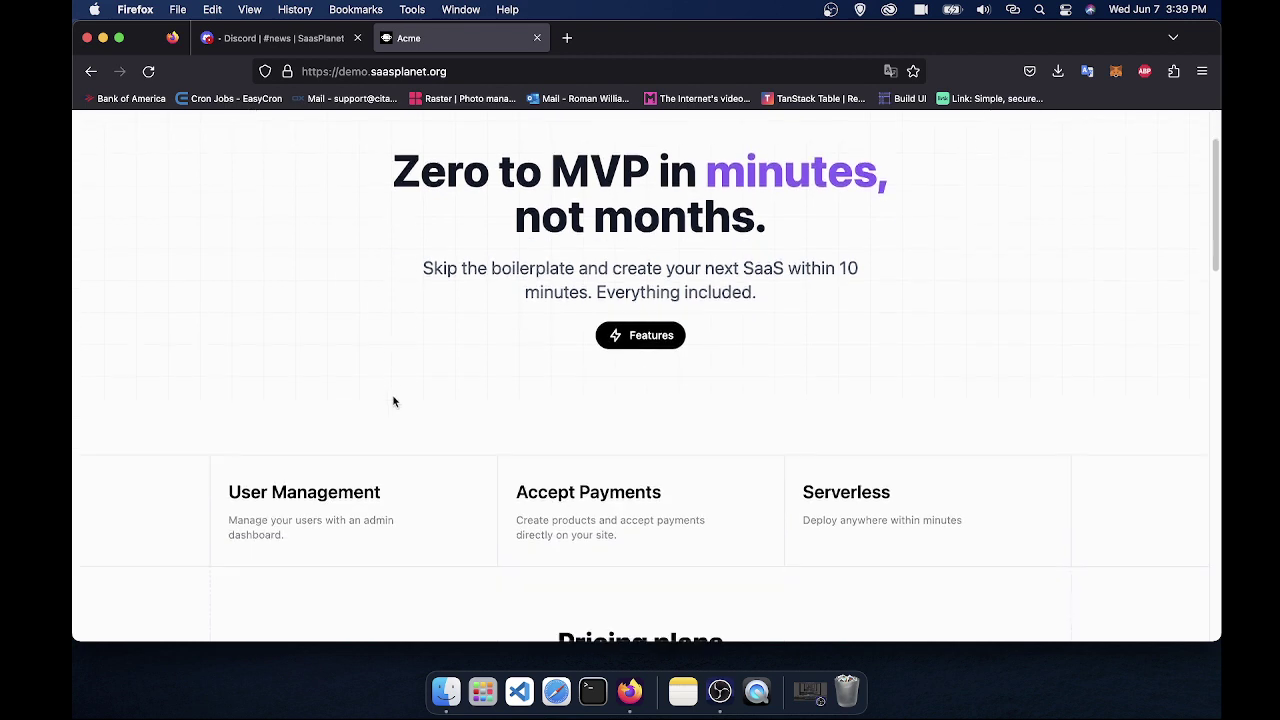
{"action": "scroll", "coordinate": [393, 390], "scroll_direction": "up", "scroll_amount": 1}
{"action": "scroll", "coordinate": [393, 378], "scroll_direction": "up", "scroll_amount": 2}
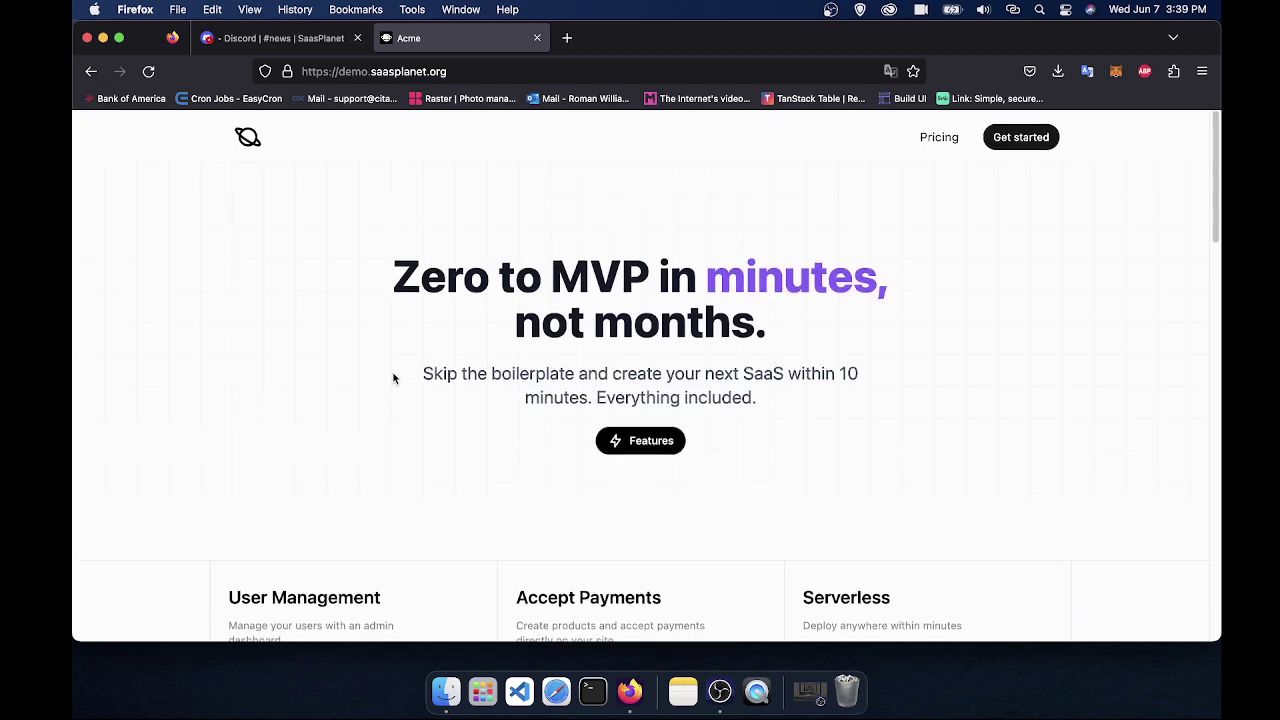
{"action": "scroll", "coordinate": [393, 378], "scroll_direction": "down", "scroll_amount": 5}
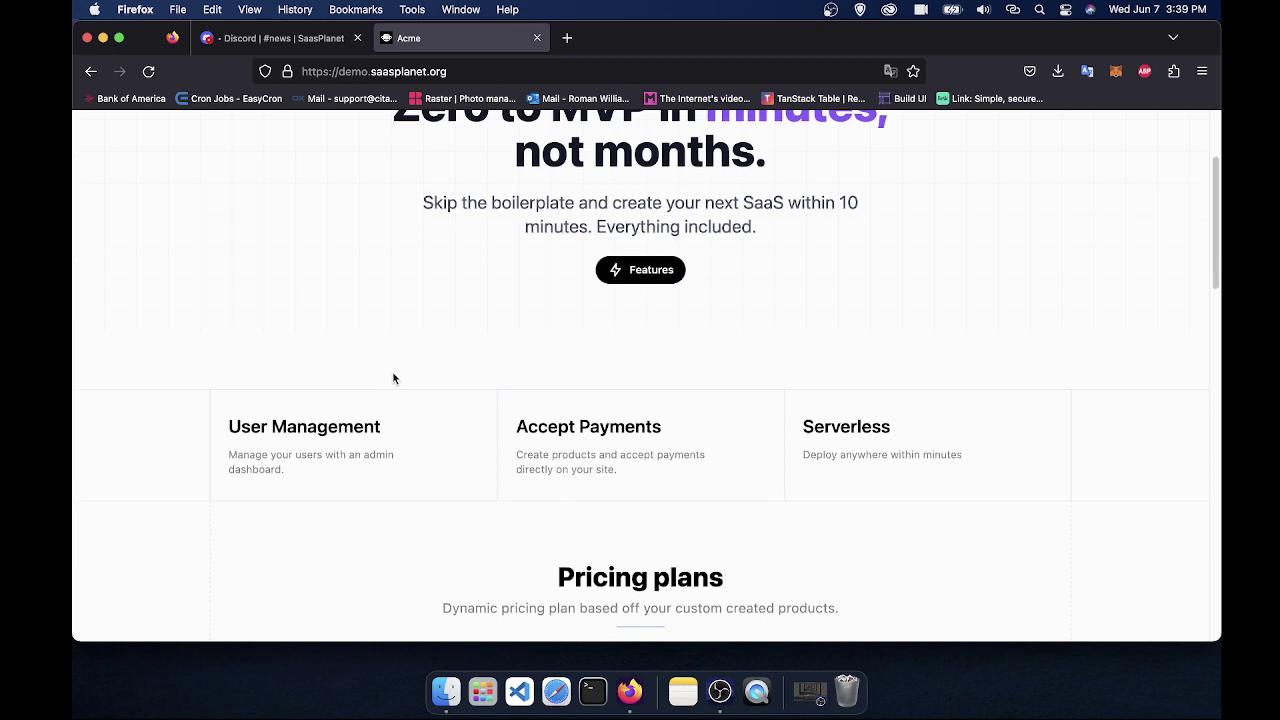
{"action": "scroll", "coordinate": [349, 346], "scroll_direction": "down", "scroll_amount": 2}
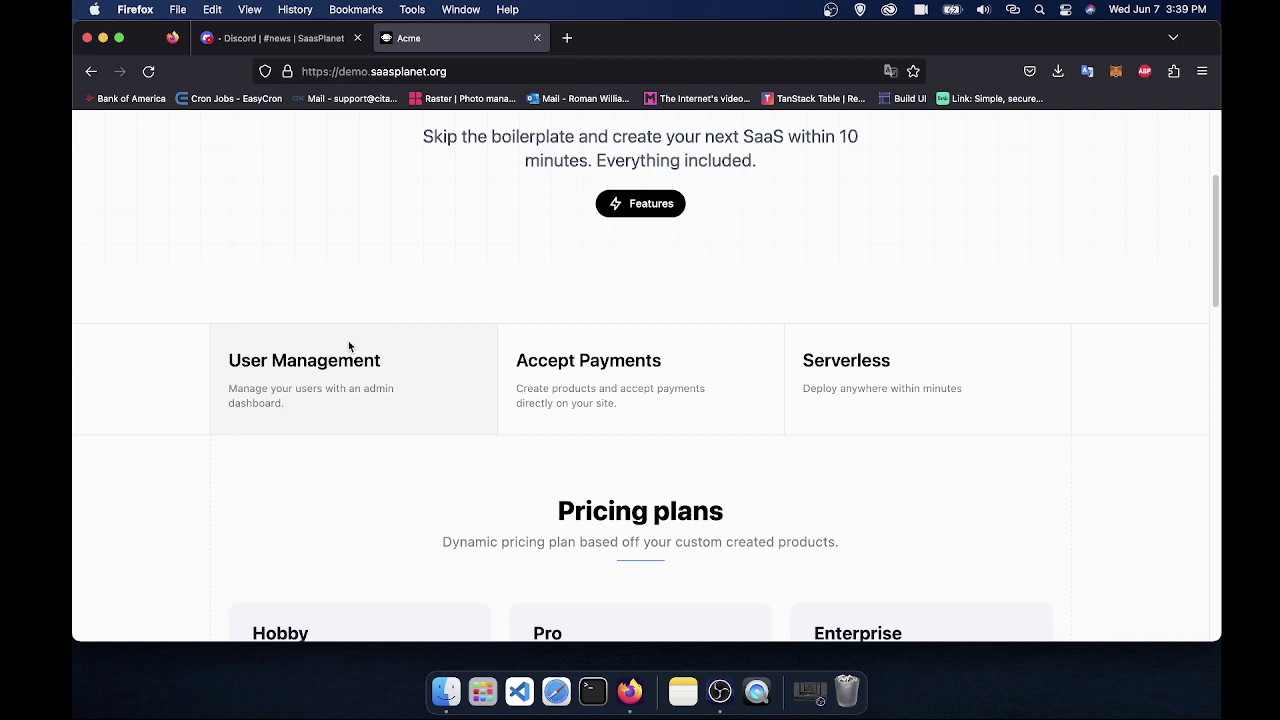
{"action": "scroll", "coordinate": [349, 346], "scroll_direction": "down", "scroll_amount": 8}
{"action": "scroll", "coordinate": [349, 346], "scroll_direction": "up", "scroll_amount": 12}
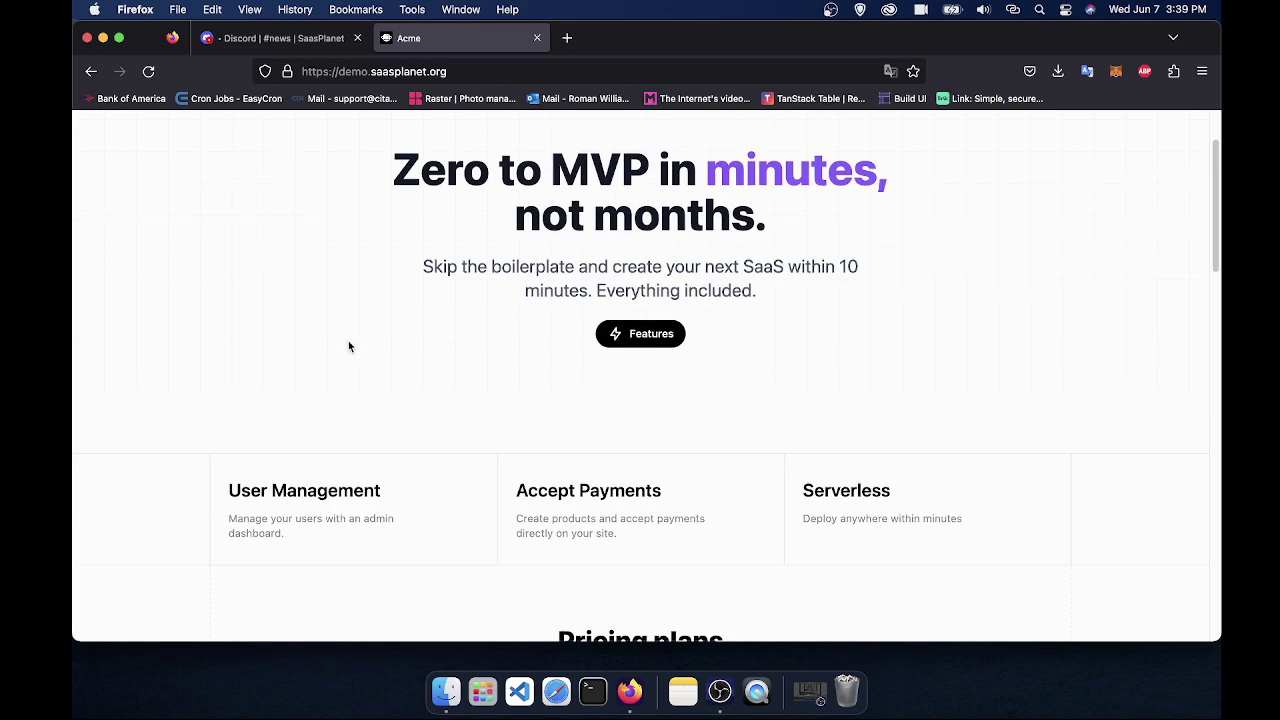
{"action": "scroll", "coordinate": [349, 346], "scroll_direction": "down", "scroll_amount": 20}
{"action": "scroll", "coordinate": [349, 346], "scroll_direction": "down", "scroll_amount": 5}
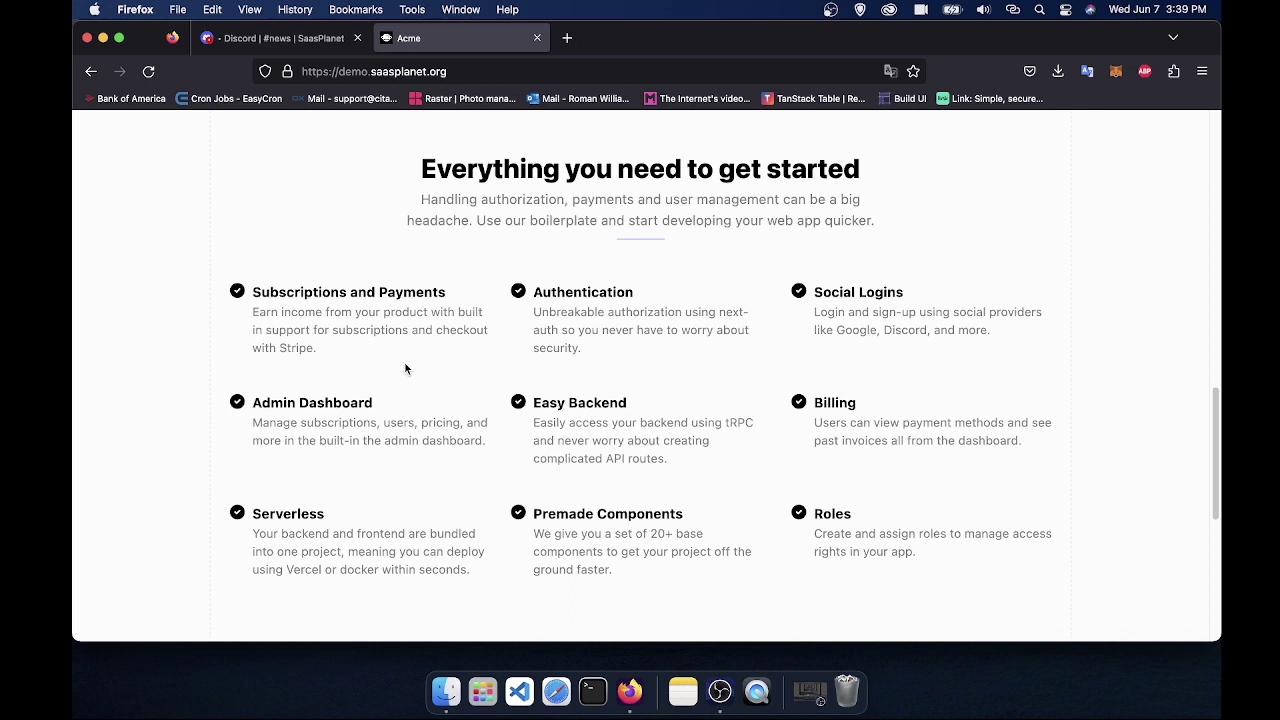
{"action": "scroll", "coordinate": [405, 369], "scroll_direction": "down", "scroll_amount": 1}
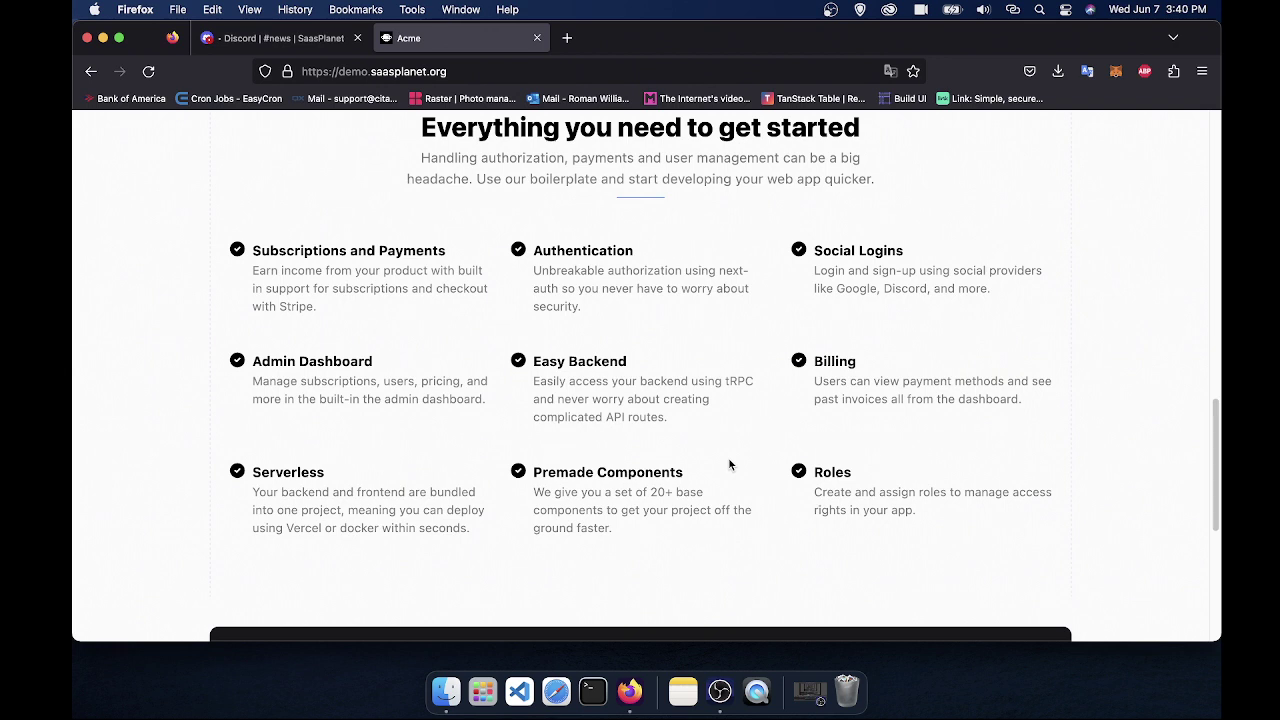
{"action": "scroll", "coordinate": [729, 464], "scroll_direction": "down", "scroll_amount": 1}
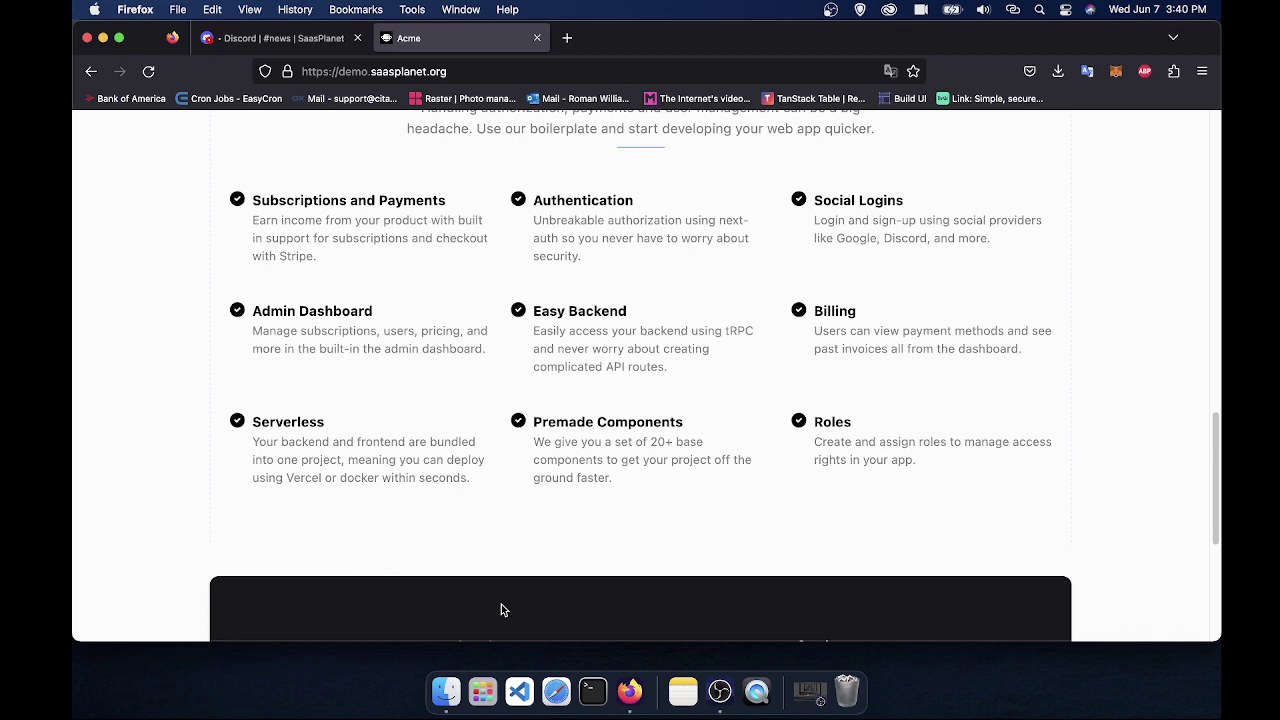
{"action": "scroll", "coordinate": [609, 529], "scroll_direction": "down", "scroll_amount": 2}
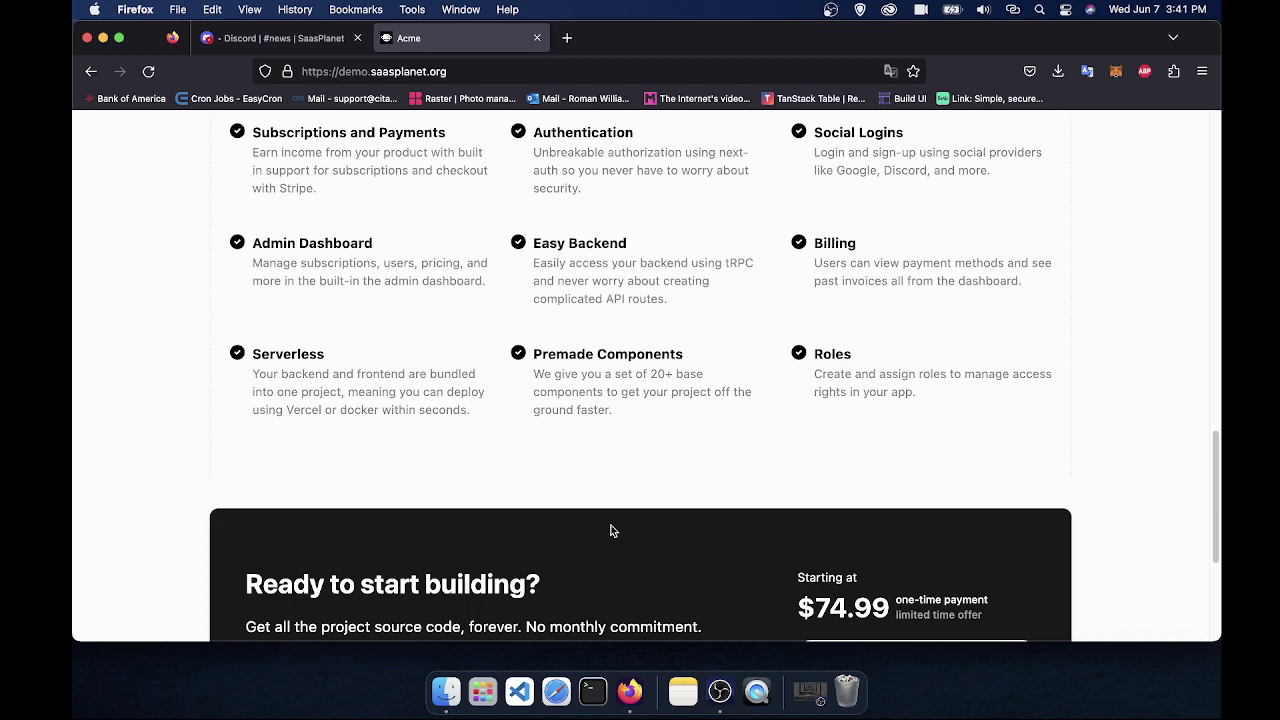
{"action": "scroll", "coordinate": [612, 531], "scroll_direction": "down", "scroll_amount": 5}
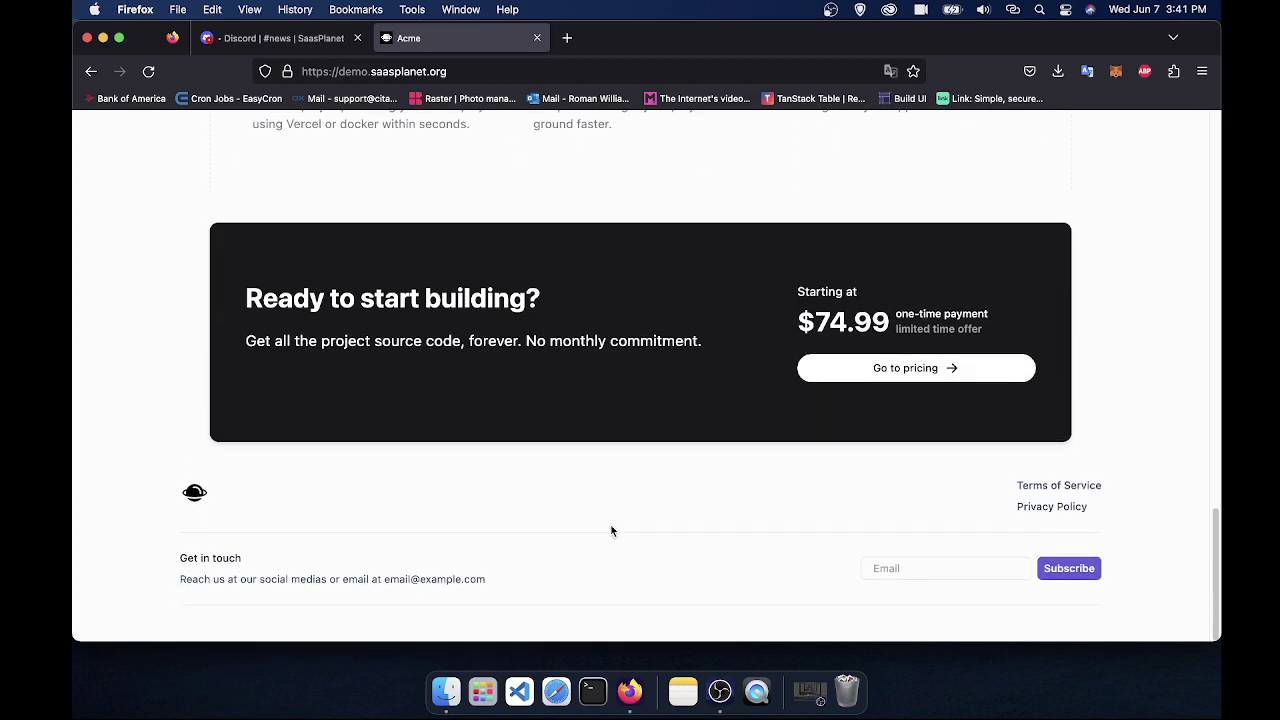
Step: Return to the top of the landing page and load demo.saasplanet.org/dashboard
{"action": "key", "text": "Home"}
{"action": "scroll", "coordinate": [1062, 308], "scroll_direction": "down", "scroll_amount": 1}
{"action": "key", "text": "super+r"}
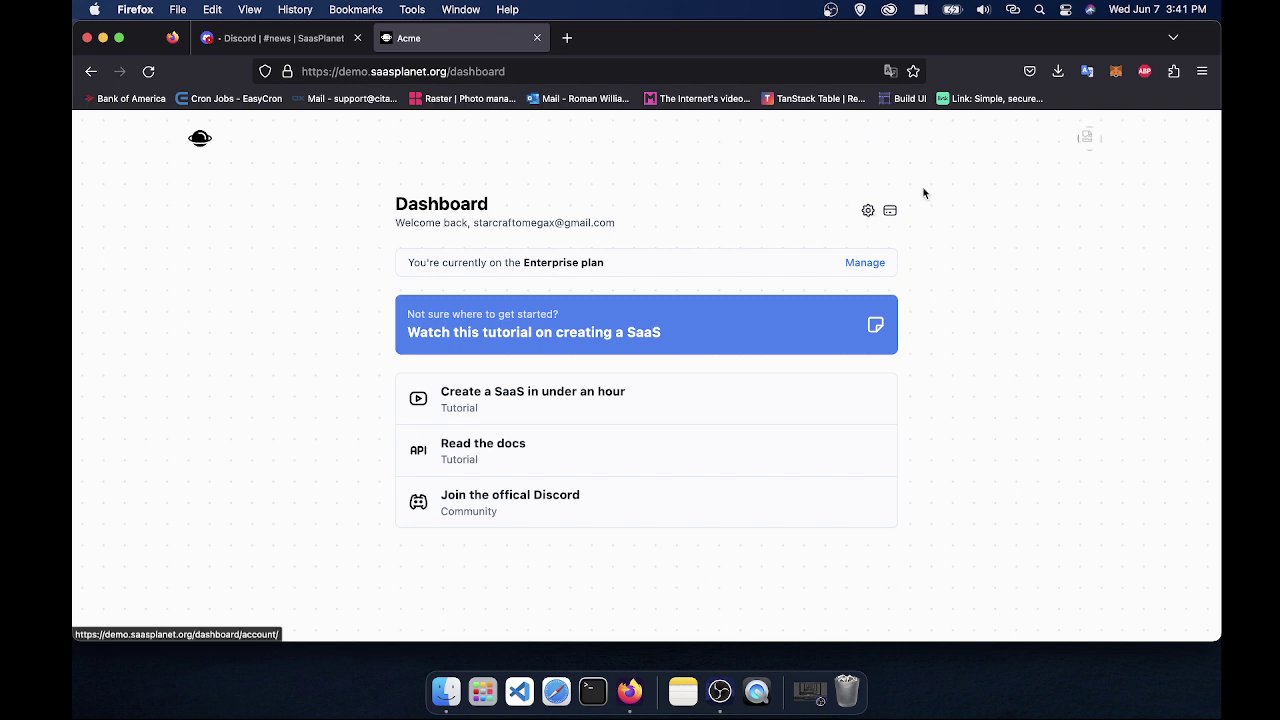
{"action": "left_click", "coordinate": [1086, 137]}
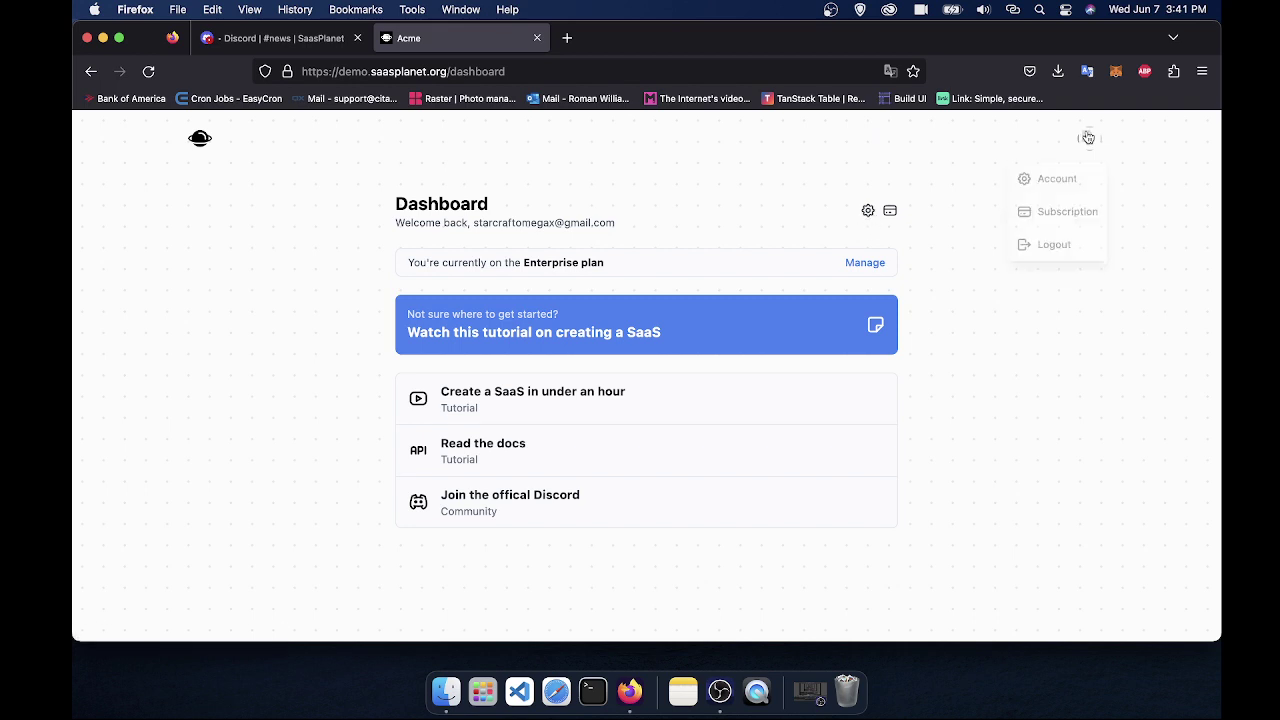
{"action": "left_click", "coordinate": [1058, 180]}
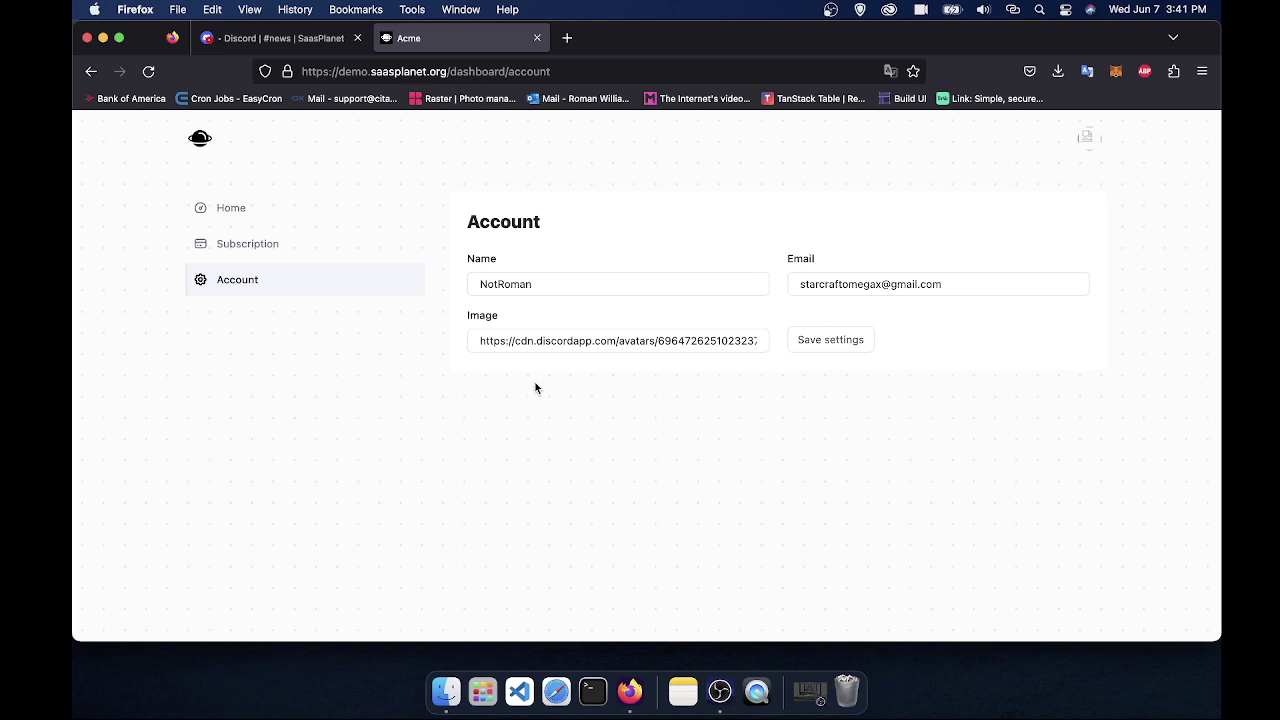
{"action": "left_click", "coordinate": [248, 254]}
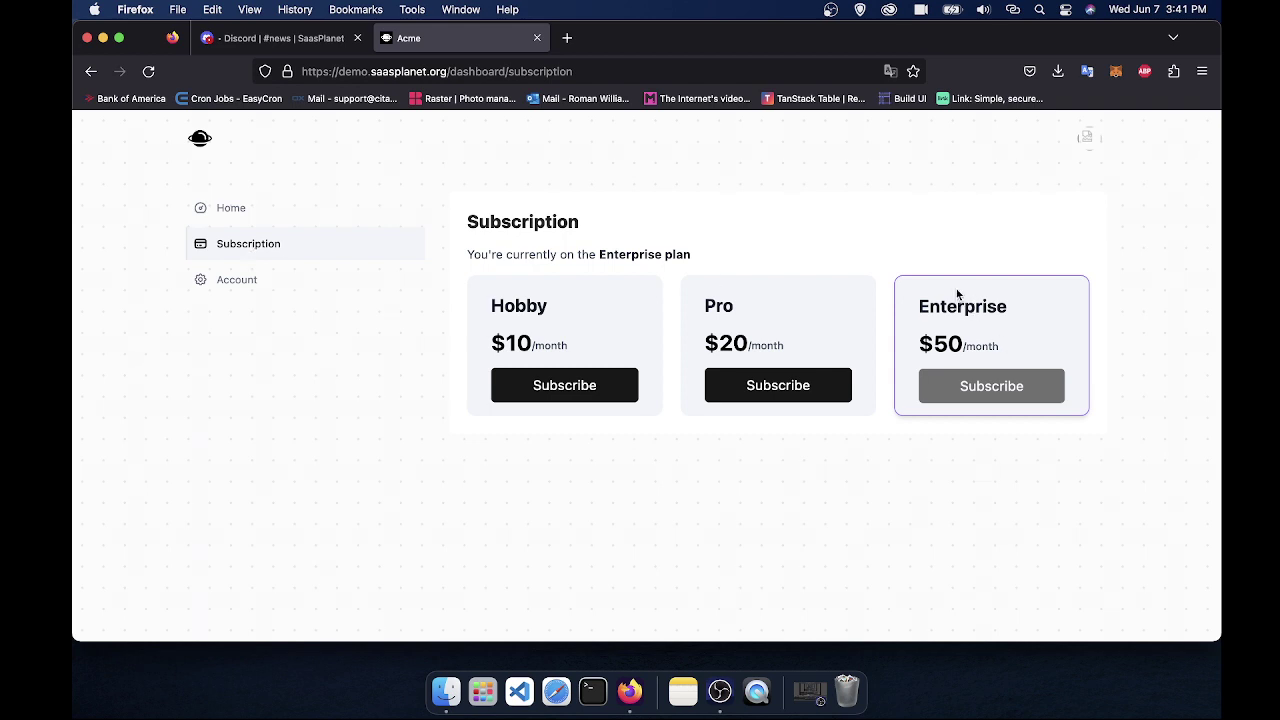
{"action": "left_click_drag", "start_coordinate": [957, 293], "coordinate": [960, 343]}
{"action": "left_click", "coordinate": [1032, 226]}
{"action": "left_click", "coordinate": [224, 212]}
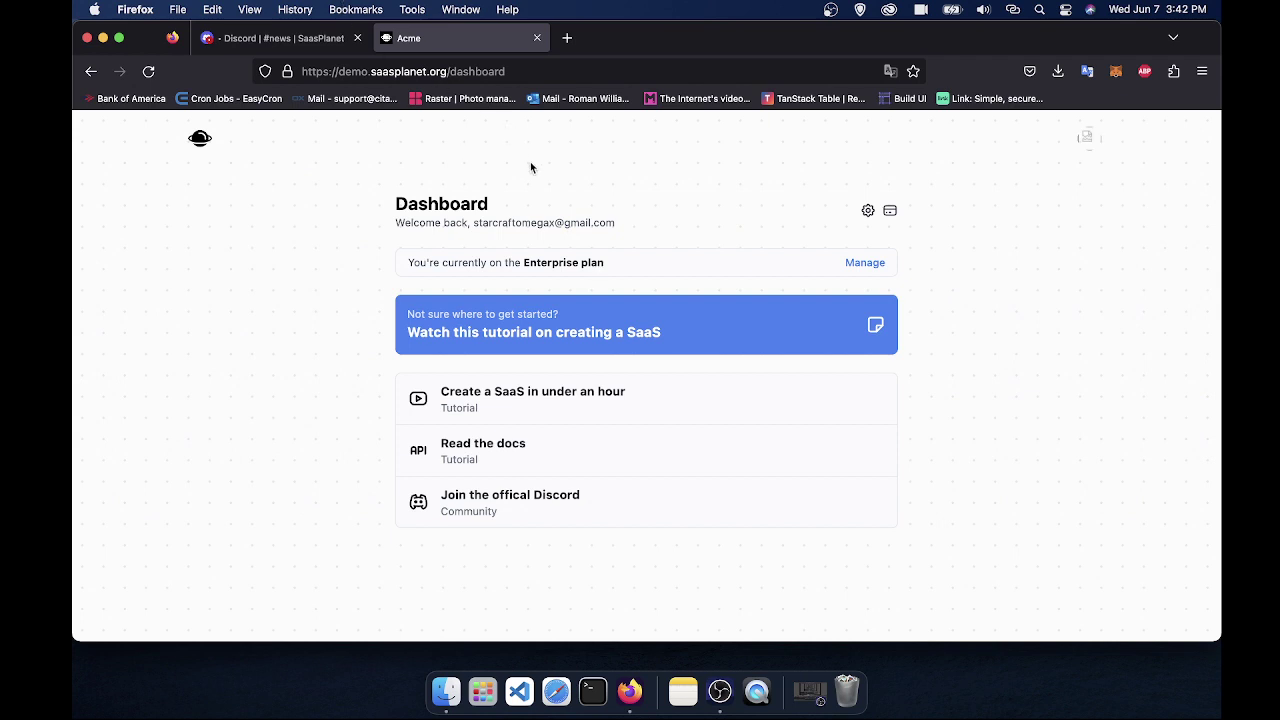
Step: Change the URL to demo.saasplanet.org/admin/dashboard to load the admin dashboard
{"action": "double_click", "coordinate": [527, 71]}
{"action": "type", "text": "admin"}
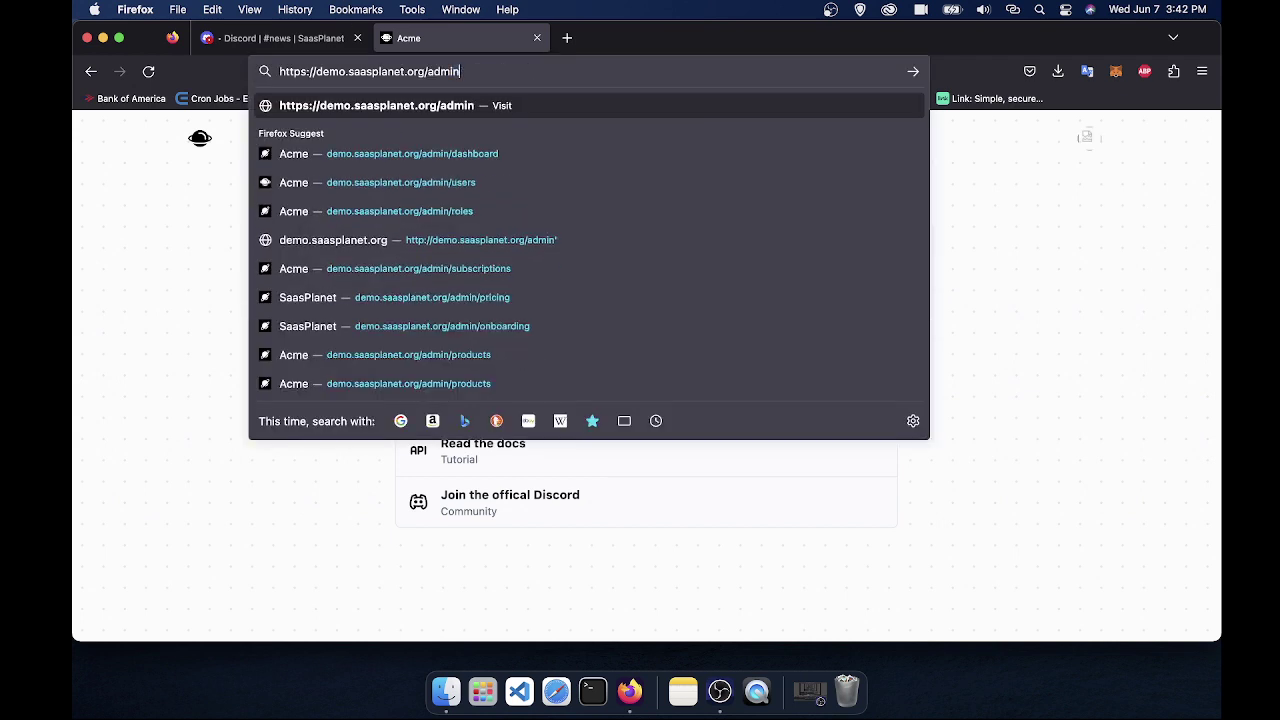
{"action": "type", "text": "/das"}
{"action": "key", "text": "Return"}
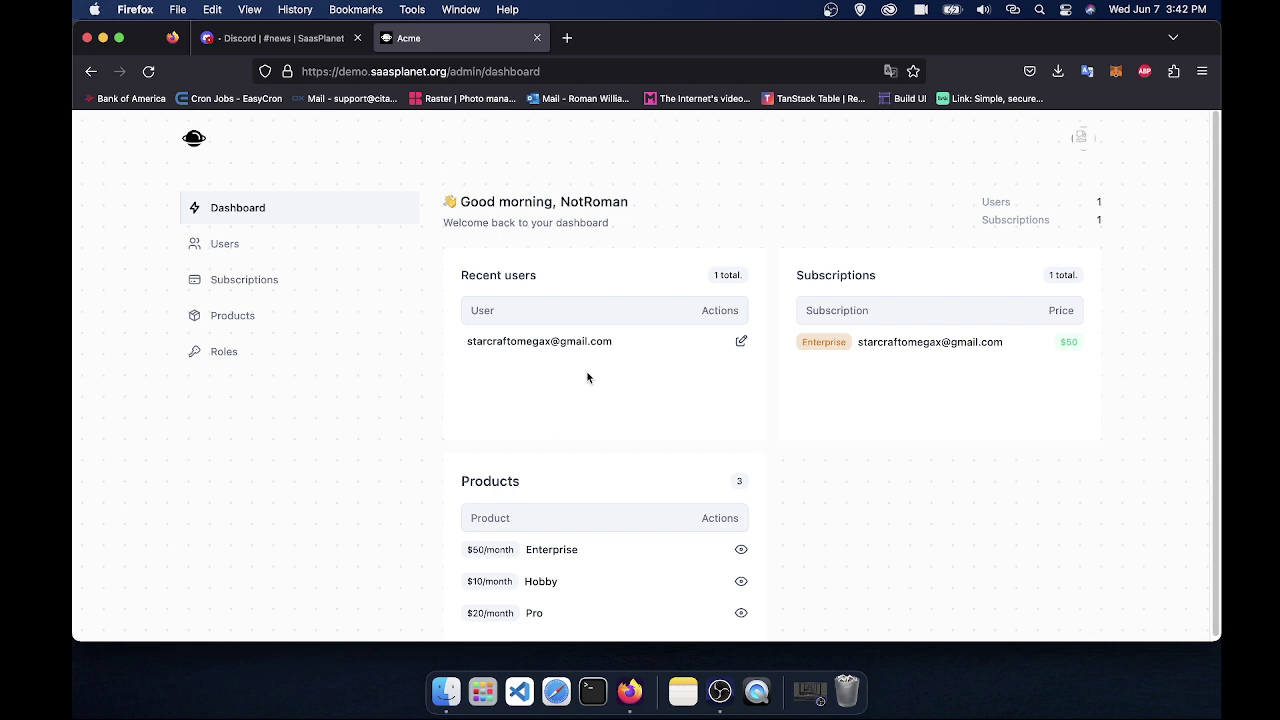
Step: Review the $50 Enterprise subscription row and the user's email in the overview cards
{"action": "scroll", "coordinate": [586, 377], "scroll_direction": "down", "scroll_amount": 1}
{"action": "left_click_drag", "start_coordinate": [806, 337], "coordinate": [1086, 343]}
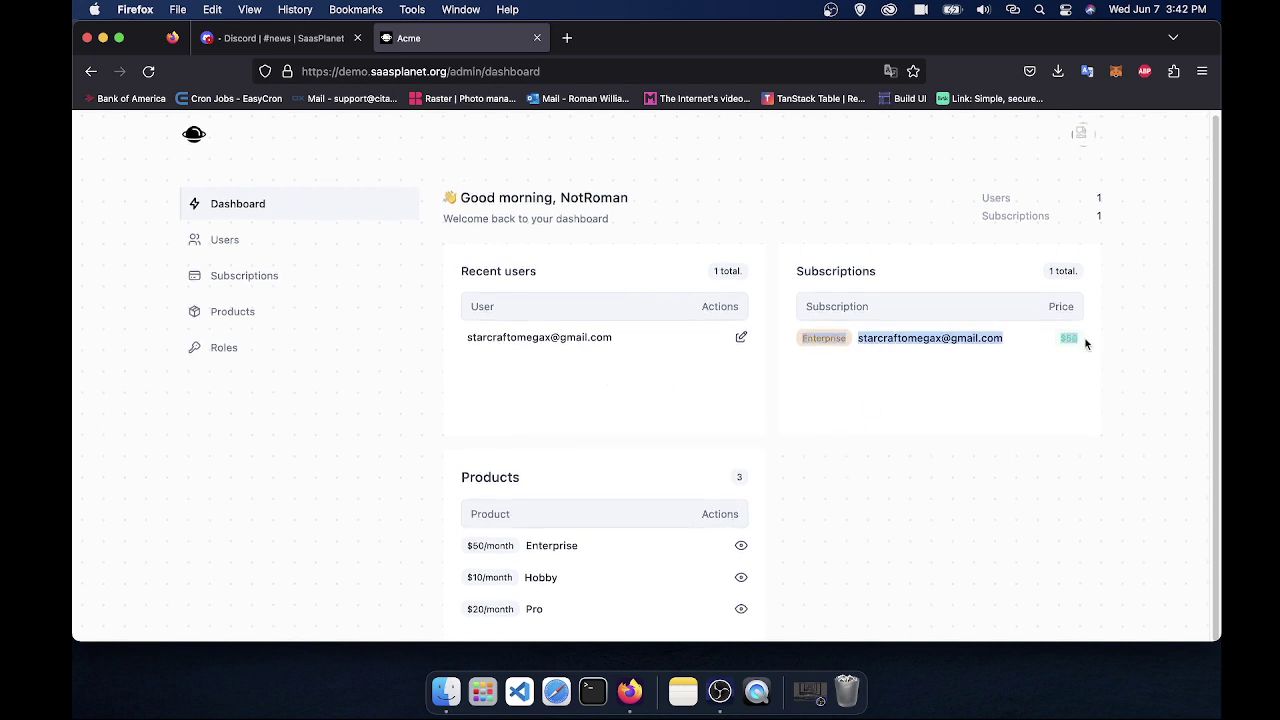
{"action": "left_click", "coordinate": [1086, 345]}
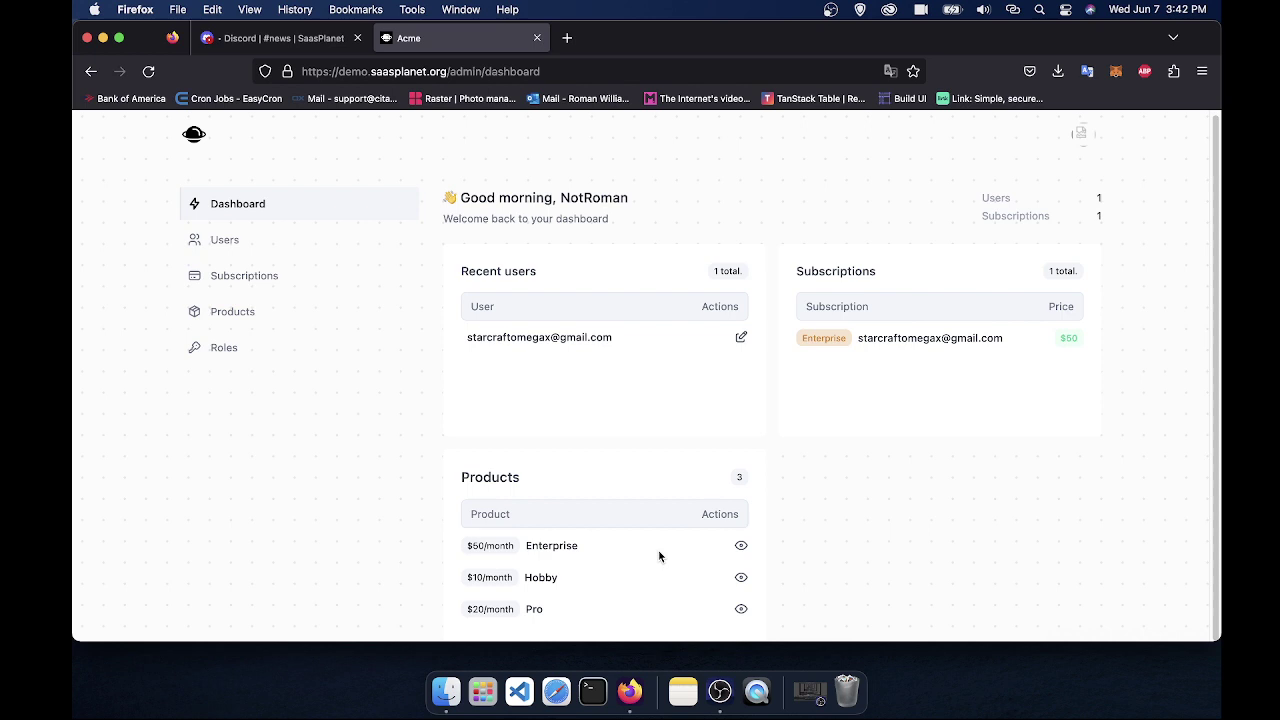
{"action": "double_click", "coordinate": [896, 338]}
{"action": "left_click", "coordinate": [944, 380]}
{"action": "scroll", "coordinate": [947, 378], "scroll_direction": "up", "scroll_amount": 1}
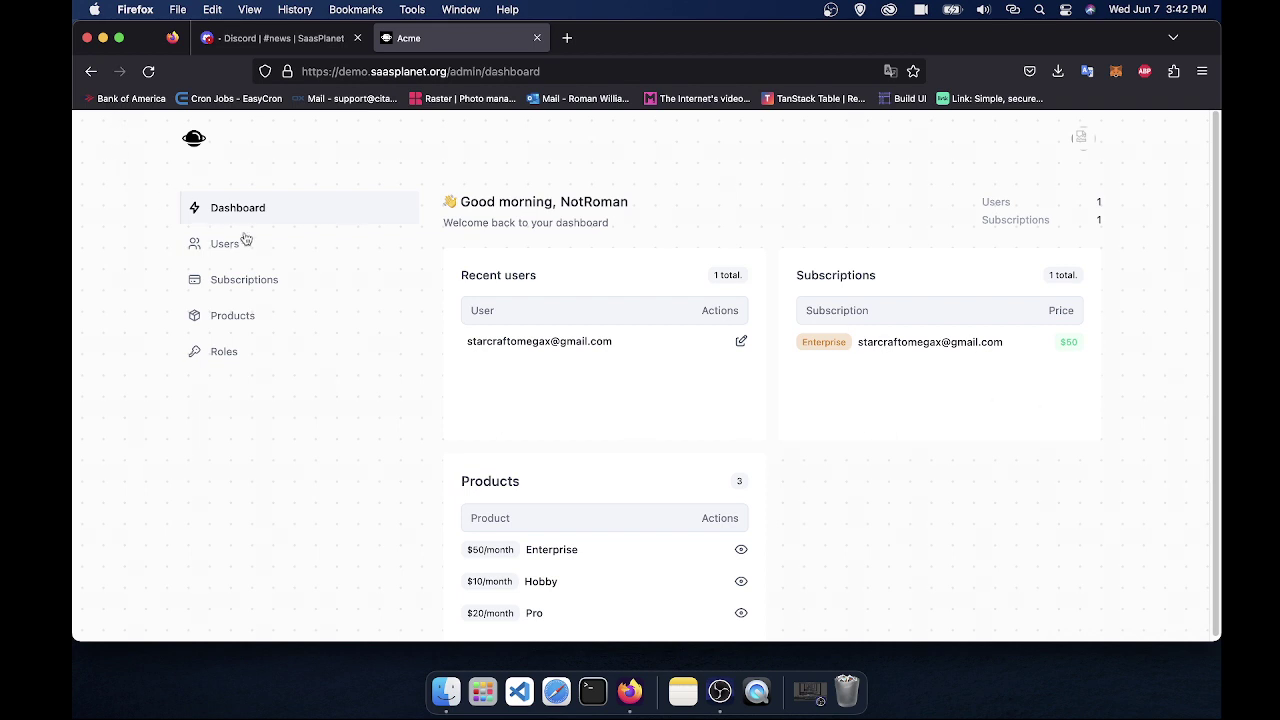
Step: In Users, set the user's product to Pro and return to the Dashboard showing $20
{"action": "left_click", "coordinate": [202, 250]}
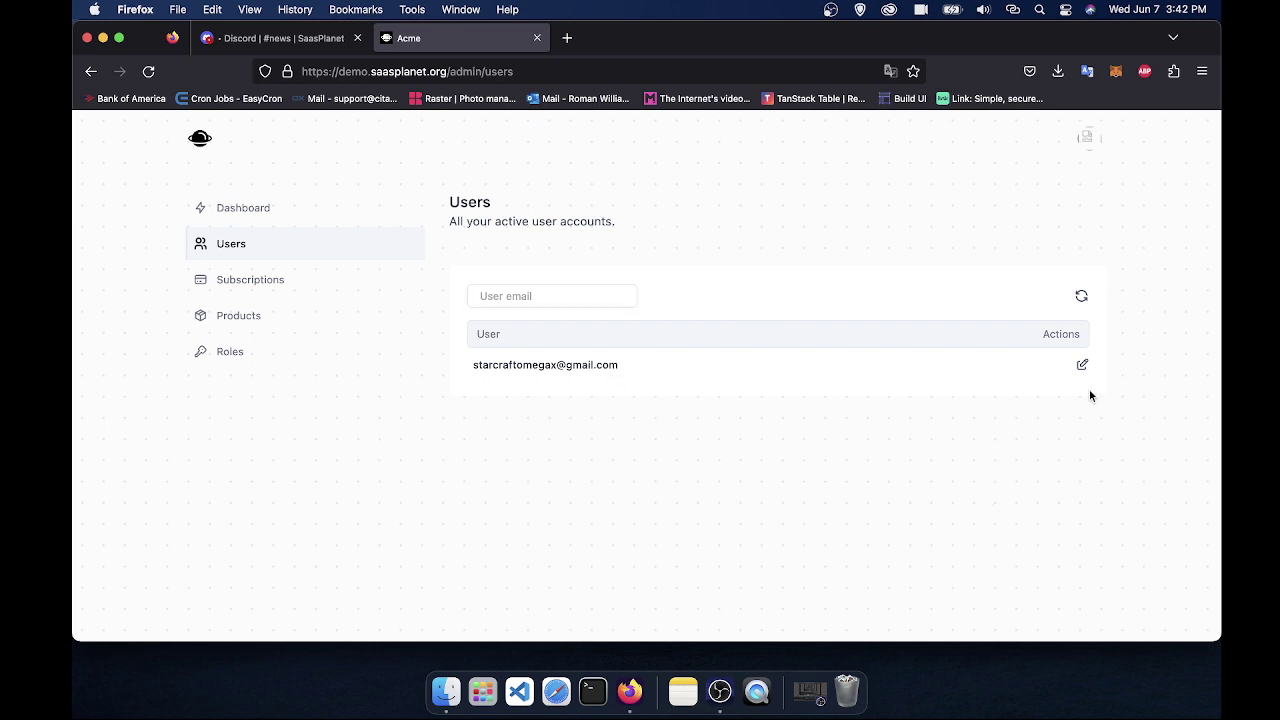
{"action": "left_click", "coordinate": [1082, 368]}
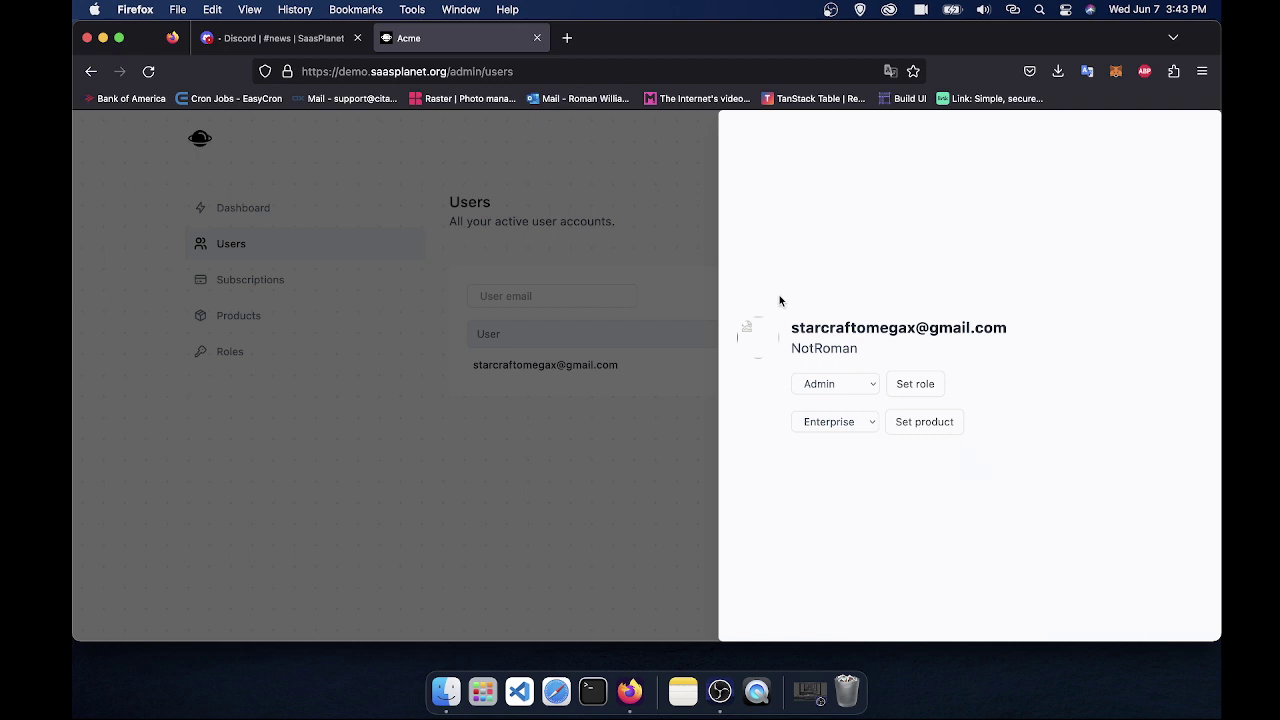
{"action": "left_click", "coordinate": [827, 421]}
{"action": "left_click", "coordinate": [834, 447]}
{"action": "left_click", "coordinate": [834, 432]}
{"action": "left_click", "coordinate": [834, 435]}
{"action": "left_click", "coordinate": [908, 422]}
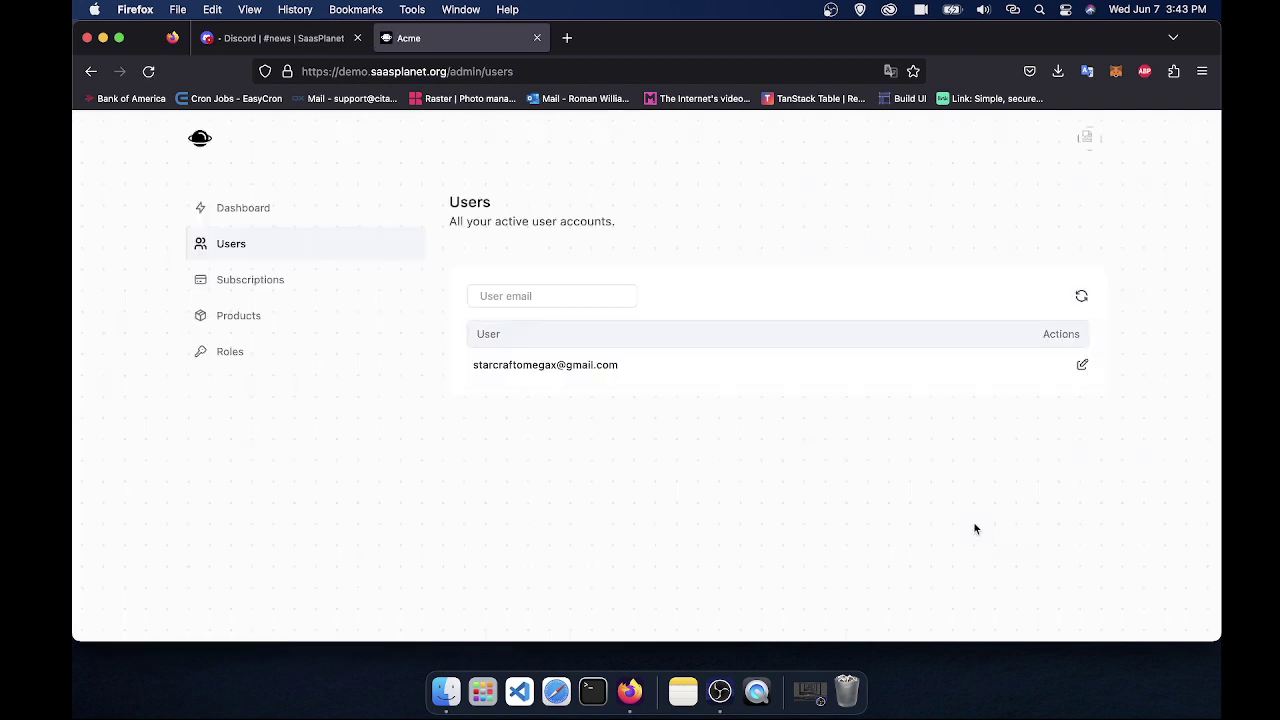
{"action": "left_click", "coordinate": [289, 211]}
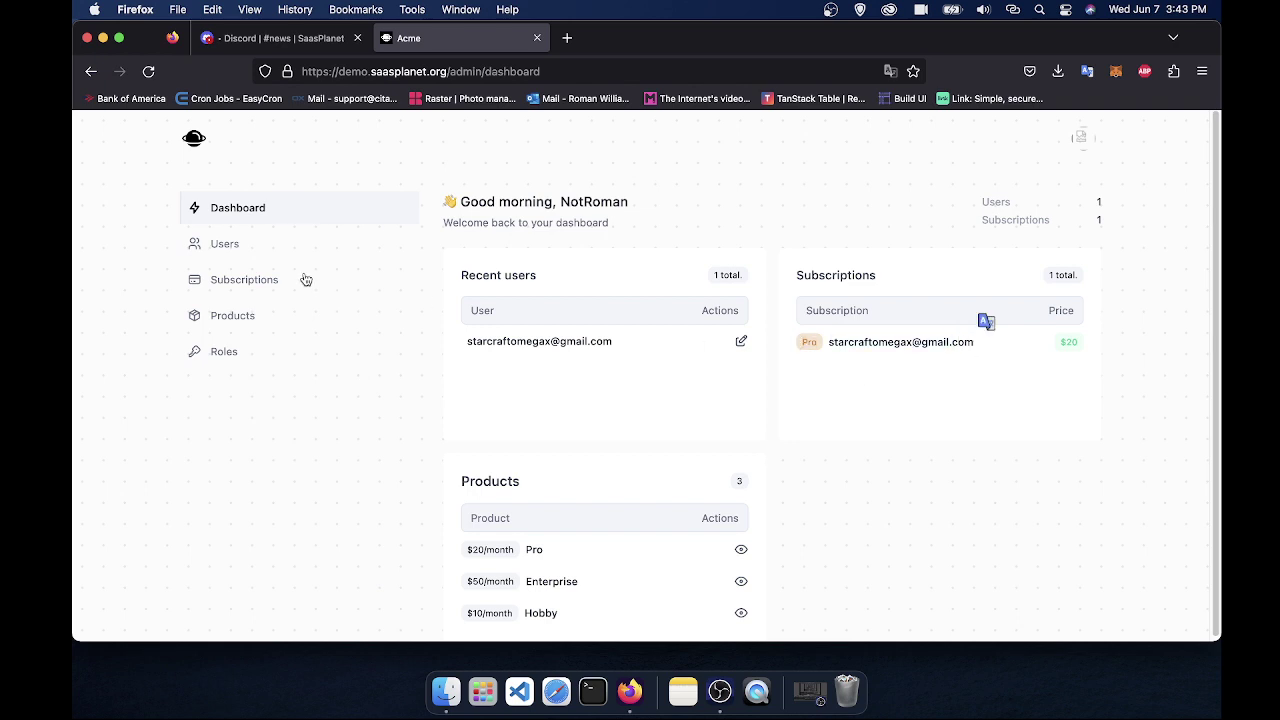
Step: Browse the Users, Subscriptions and Products lists, then start a new product with Create product
{"action": "left_click", "coordinate": [286, 255]}
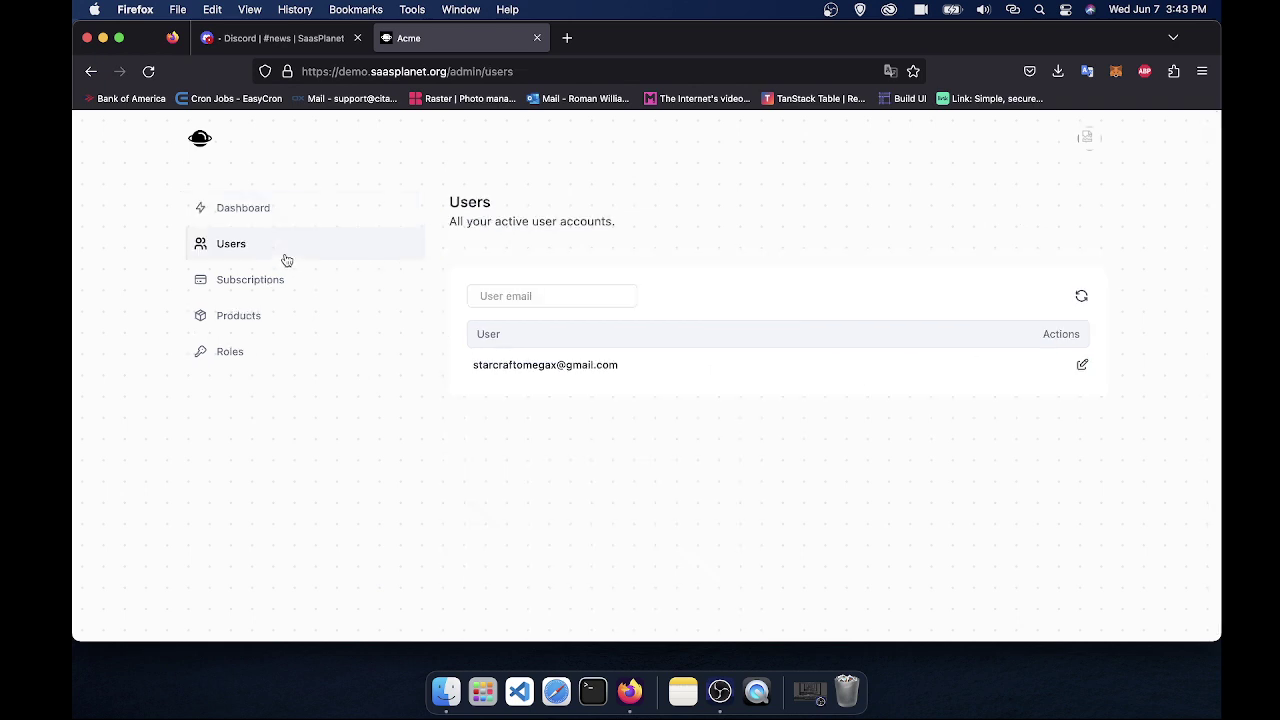
{"action": "left_click", "coordinate": [277, 281]}
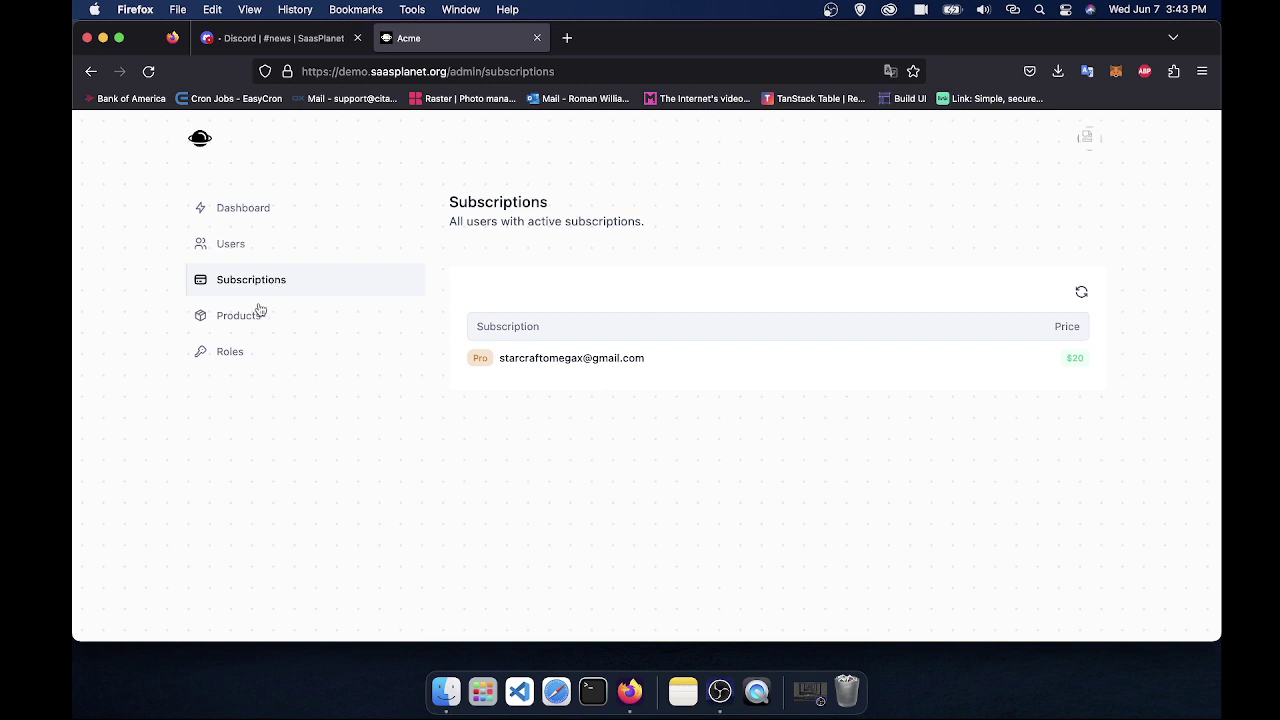
{"action": "left_click", "coordinate": [258, 313]}
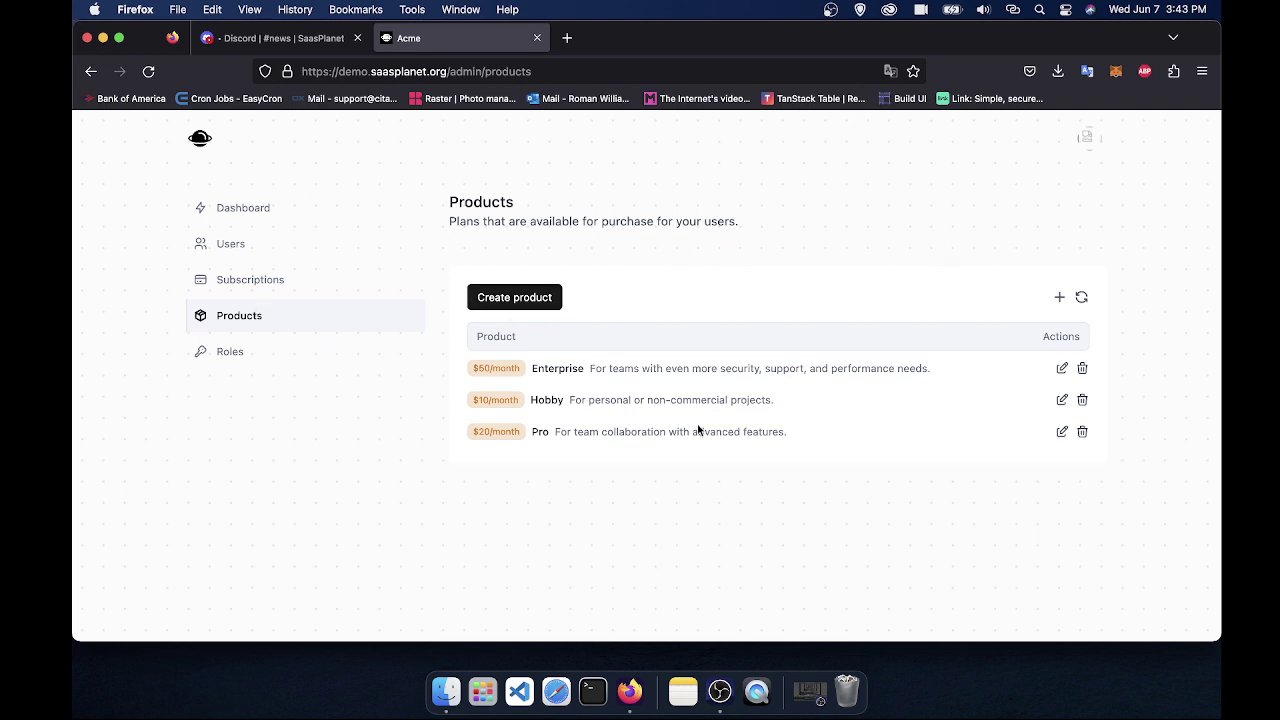
{"action": "left_click", "coordinate": [533, 306]}
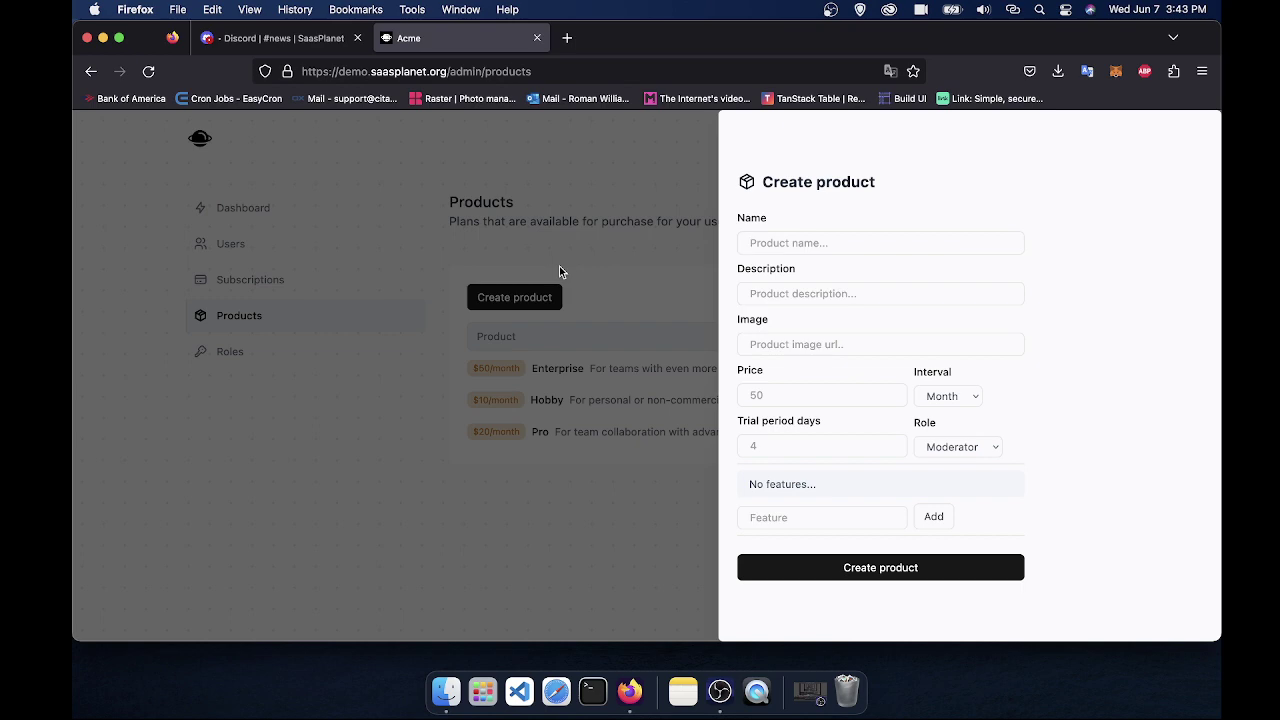
Step: Open demo.saasplanet.org/ in a new tab and look over the Pro pricing card
{"action": "left_click", "coordinate": [567, 38]}
{"action": "type", "text": "demo.saasplanet.org/"}
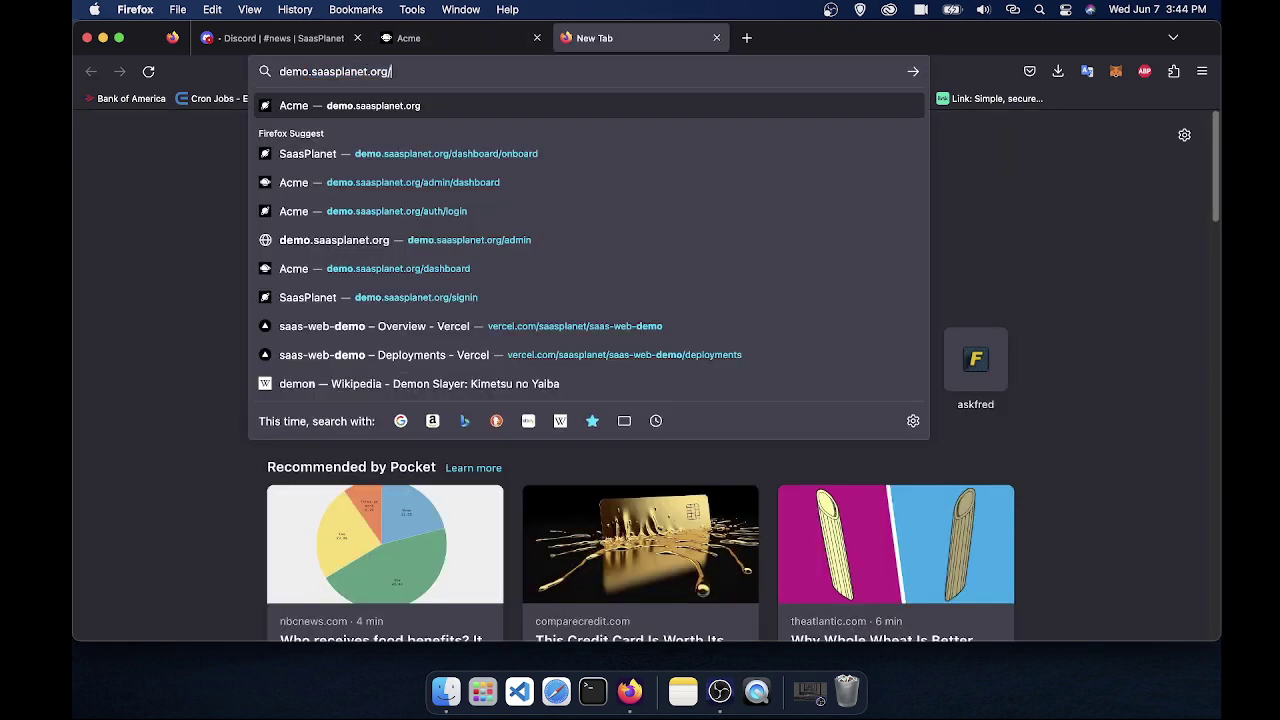
{"action": "key", "text": "Return"}
{"action": "scroll", "coordinate": [549, 209], "scroll_direction": "down", "scroll_amount": 10}
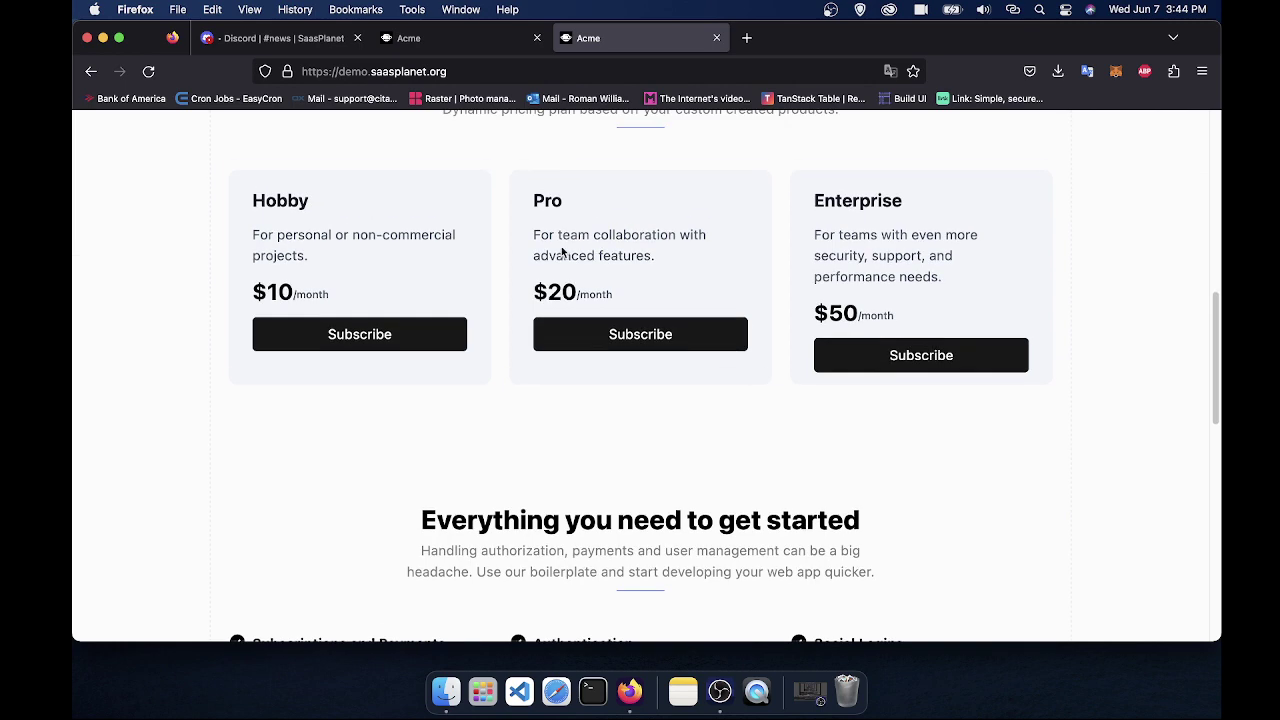
{"action": "scroll", "coordinate": [562, 252], "scroll_direction": "up", "scroll_amount": 2}
{"action": "left_click_drag", "start_coordinate": [530, 268], "coordinate": [658, 330]}
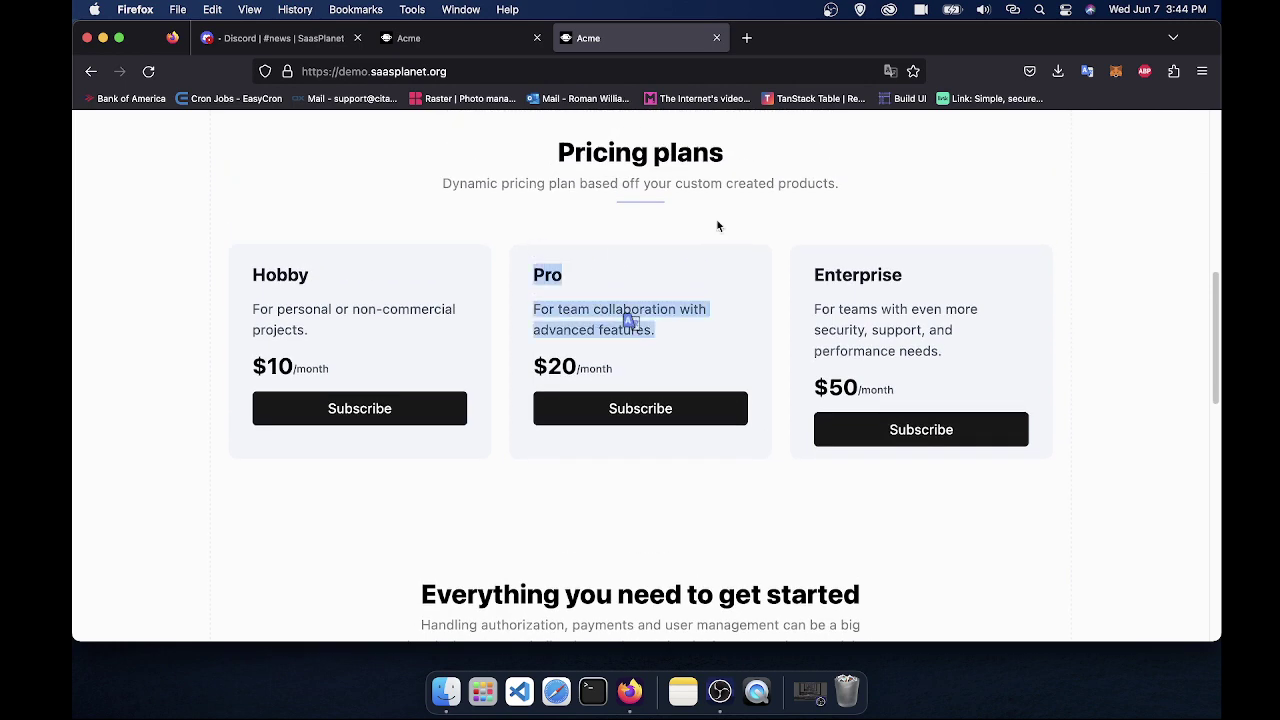
{"action": "left_click", "coordinate": [778, 318]}
Step: Trim Pro's description to 'For team collaboration.', save, and check it on the pricing tab
{"action": "left_click", "coordinate": [483, 40]}
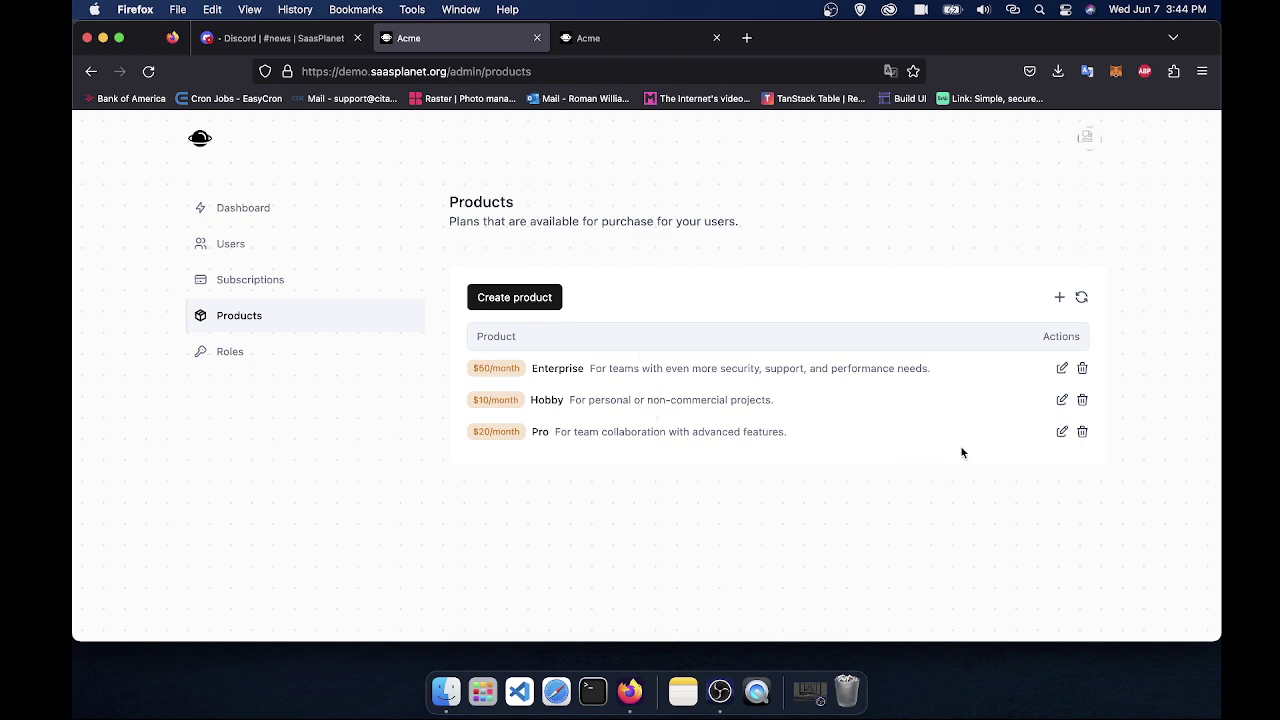
{"action": "left_click", "coordinate": [1062, 432]}
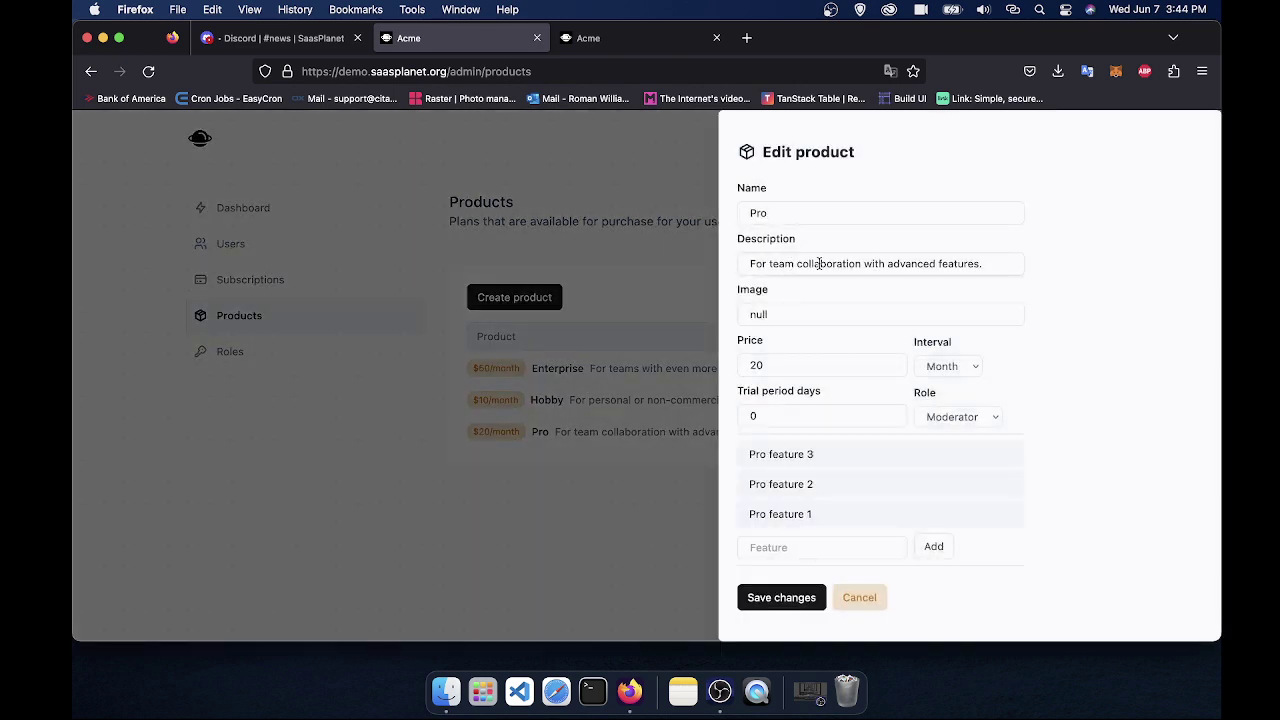
{"action": "left_click", "coordinate": [999, 264]}
{"action": "key", "text": "BackSpace"}
{"action": "key", "text": "shift+alt+Left"}
{"action": "key", "text": "shift+alt+Left"}
{"action": "key", "text": "shift+alt+Left"}
{"action": "key", "text": "BackSpace"}
{"action": "type", "text": "."}
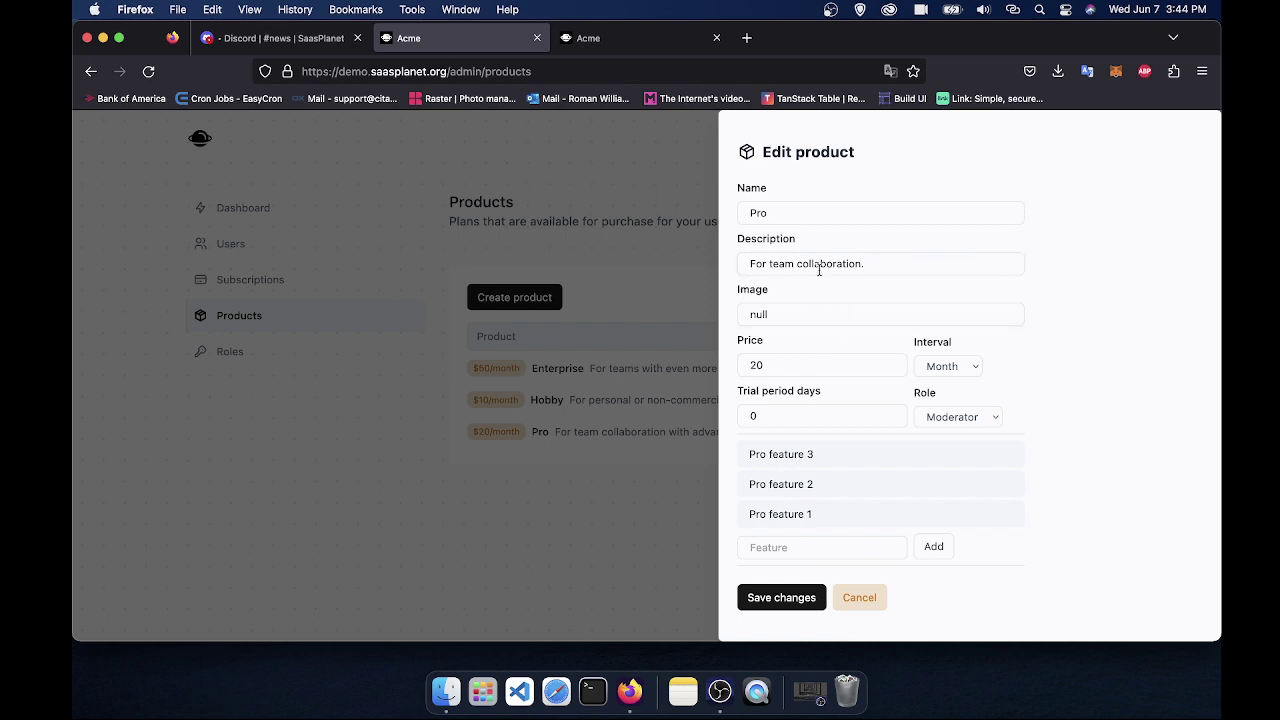
{"action": "left_click", "coordinate": [770, 600]}
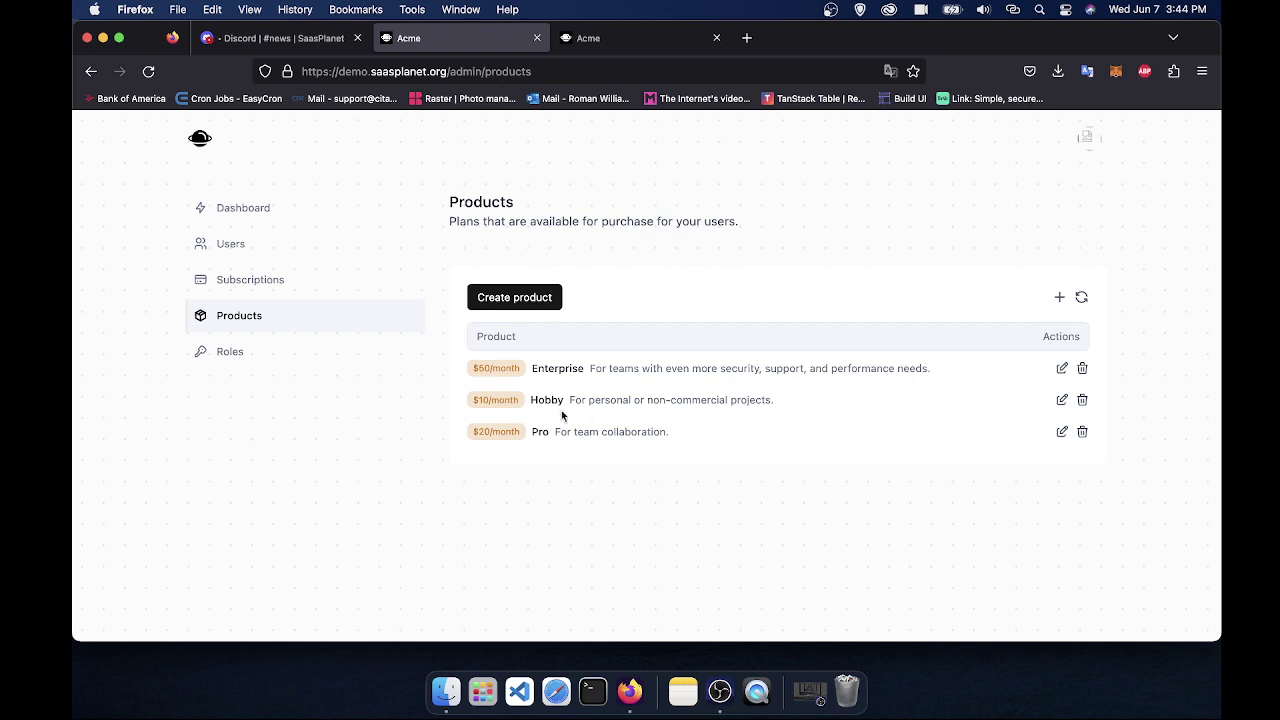
{"action": "left_click", "coordinate": [609, 39]}
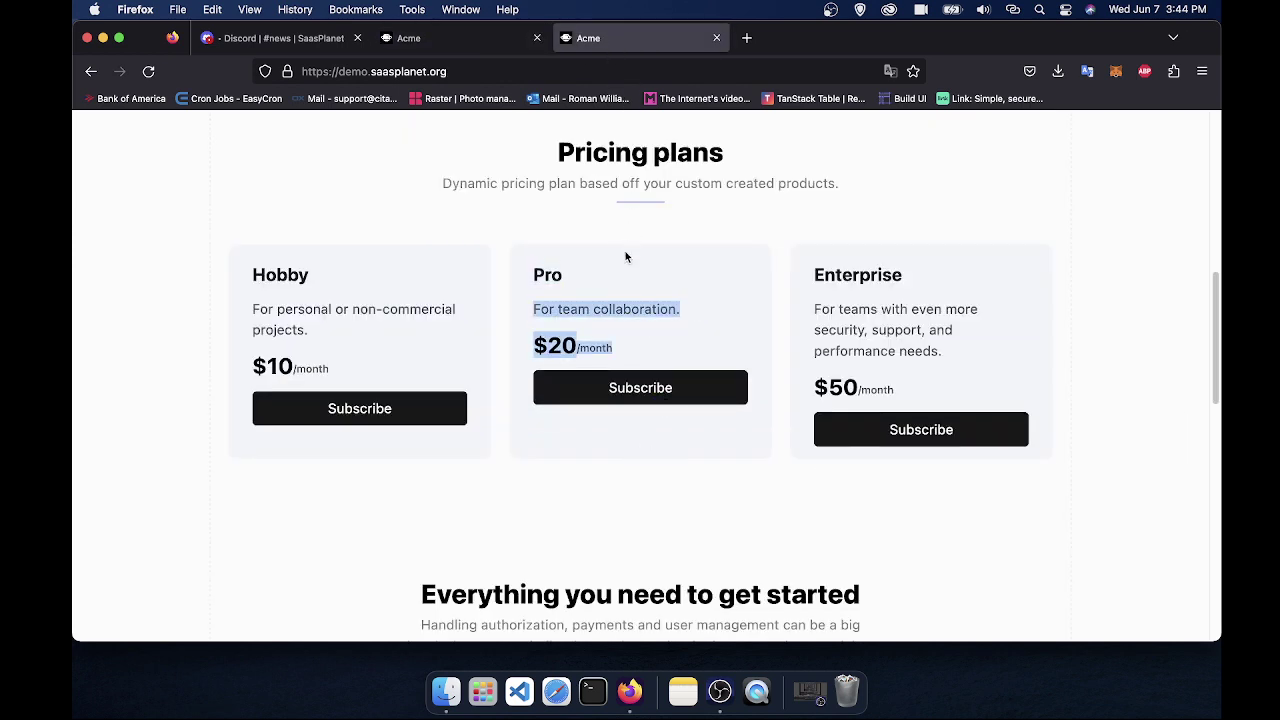
{"action": "left_click", "coordinate": [410, 38]}
Step: Append 'and advanced features.' to Pro's description and save the change
{"action": "left_click", "coordinate": [1062, 431]}
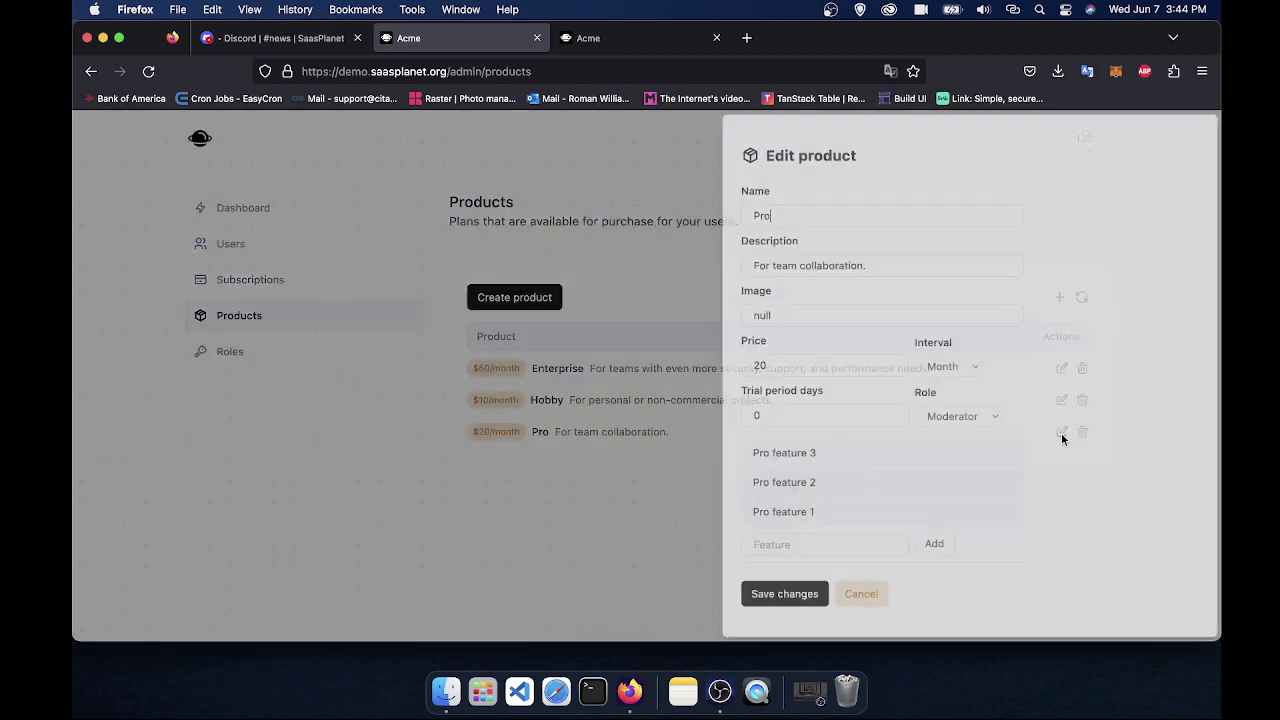
{"action": "left_click", "coordinate": [563, 366]}
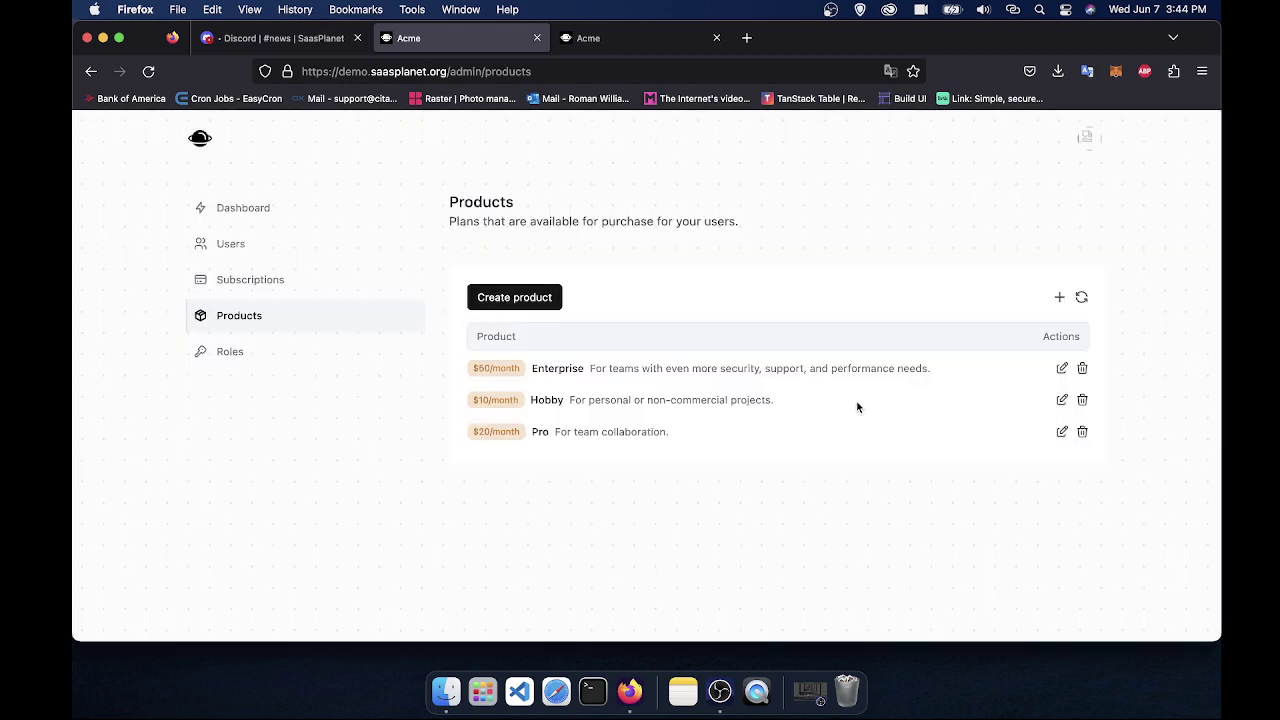
{"action": "left_click", "coordinate": [1062, 431]}
{"action": "type", "text": "and advanced features."}
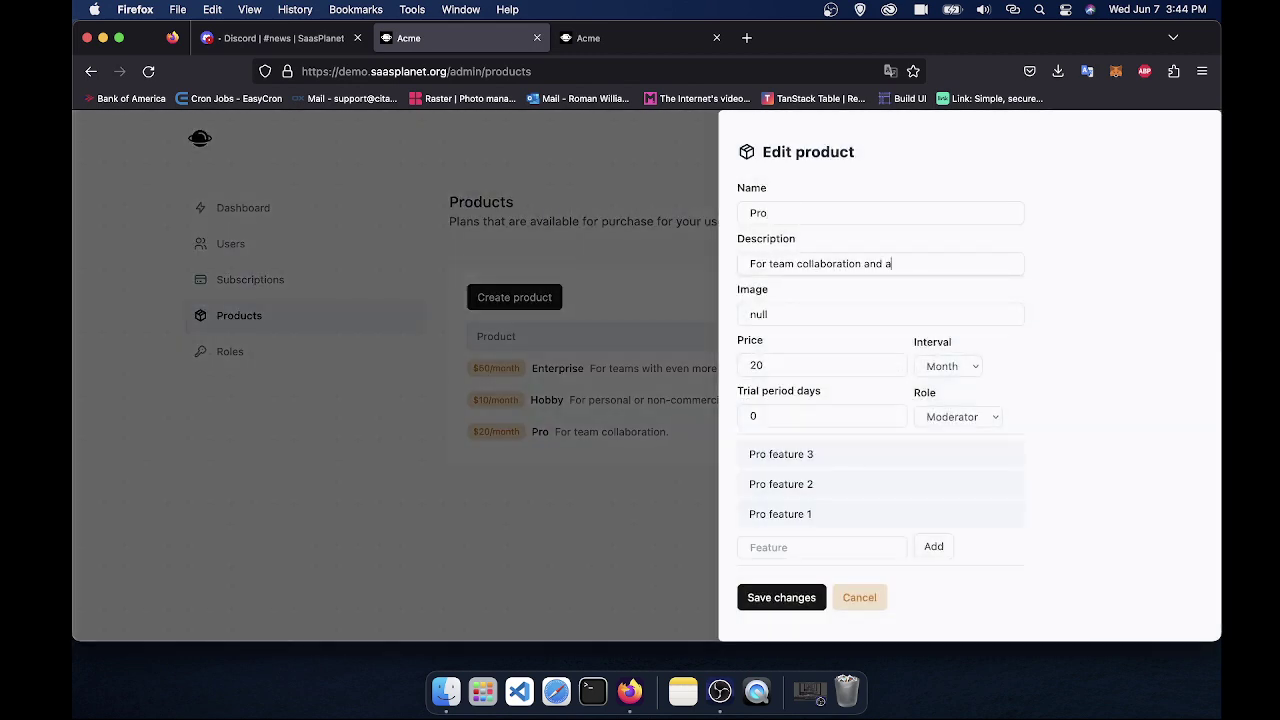
{"action": "left_click", "coordinate": [750, 597]}
Step: Verify the pricing page shows 'For team collaboration and advanced features.' for Pro
{"action": "left_click", "coordinate": [600, 38]}
{"action": "triple_click", "coordinate": [666, 340]}
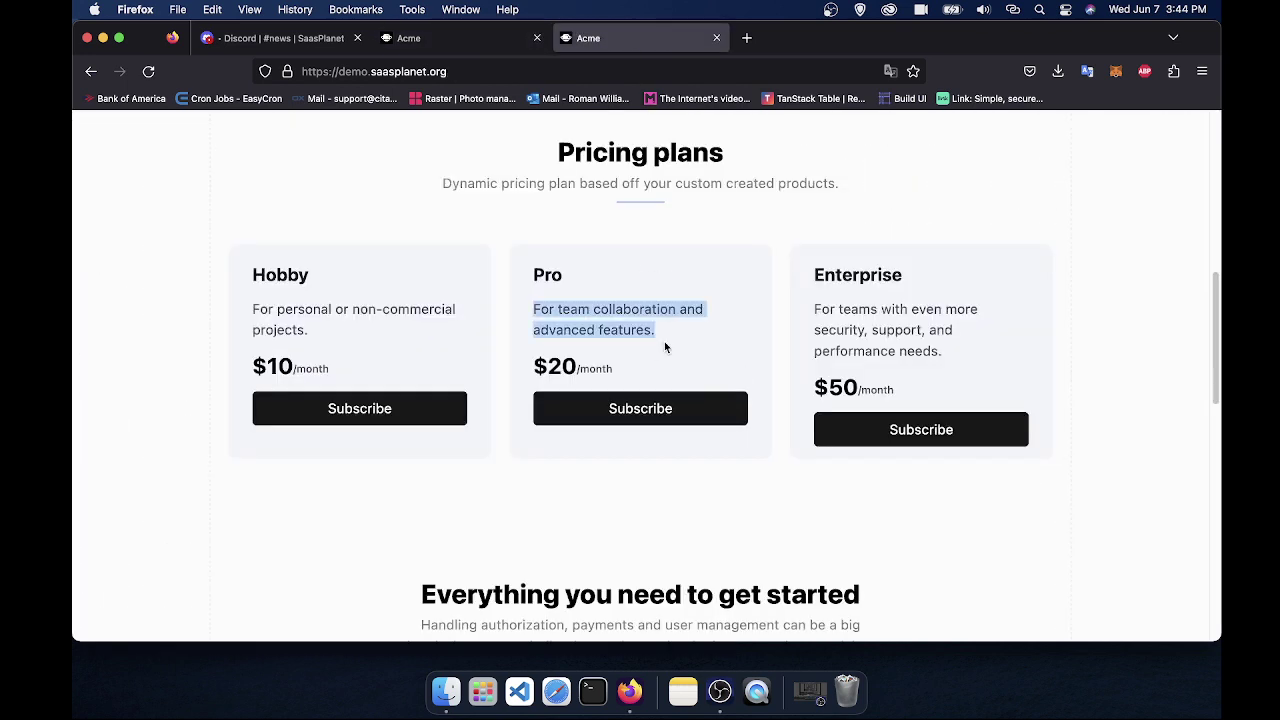
{"action": "left_click", "coordinate": [666, 346]}
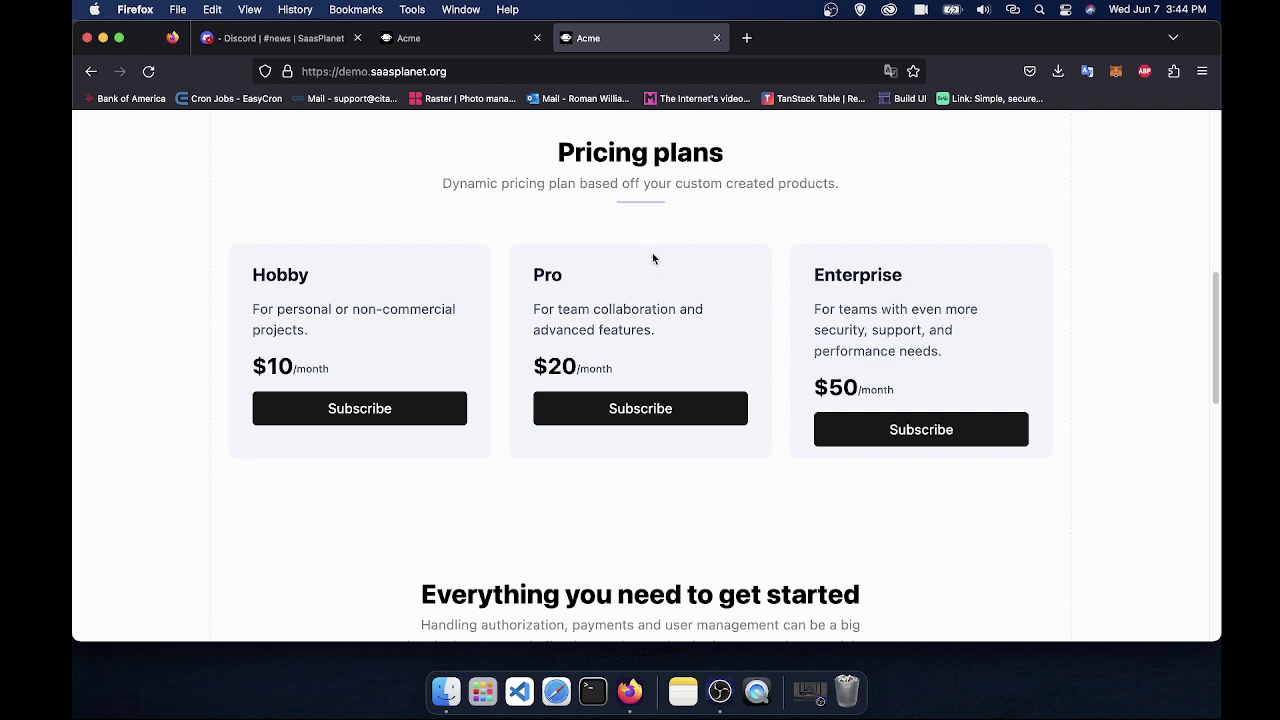
{"action": "triple_click", "coordinate": [698, 337]}
Step: Start a new role named 'Content Moderator' described as 'Moderates content on the website.'
{"action": "key", "text": "ctrl+shift+Tab"}
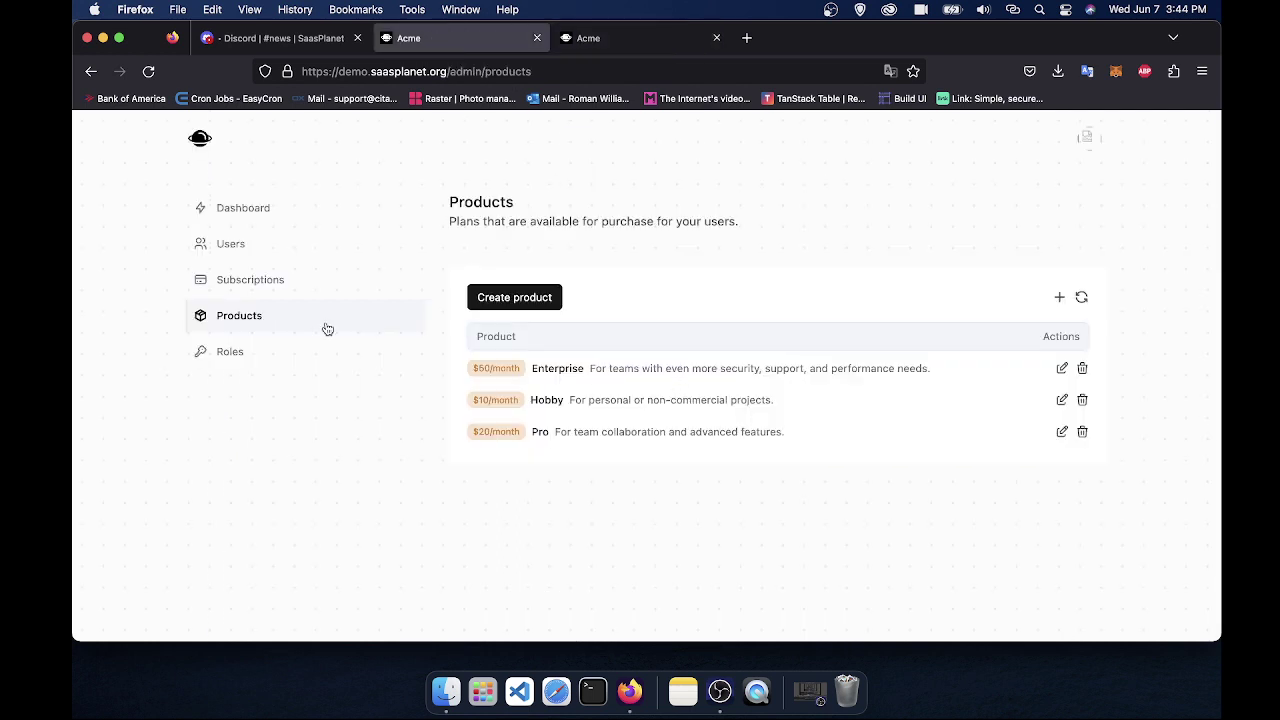
{"action": "left_click", "coordinate": [275, 352]}
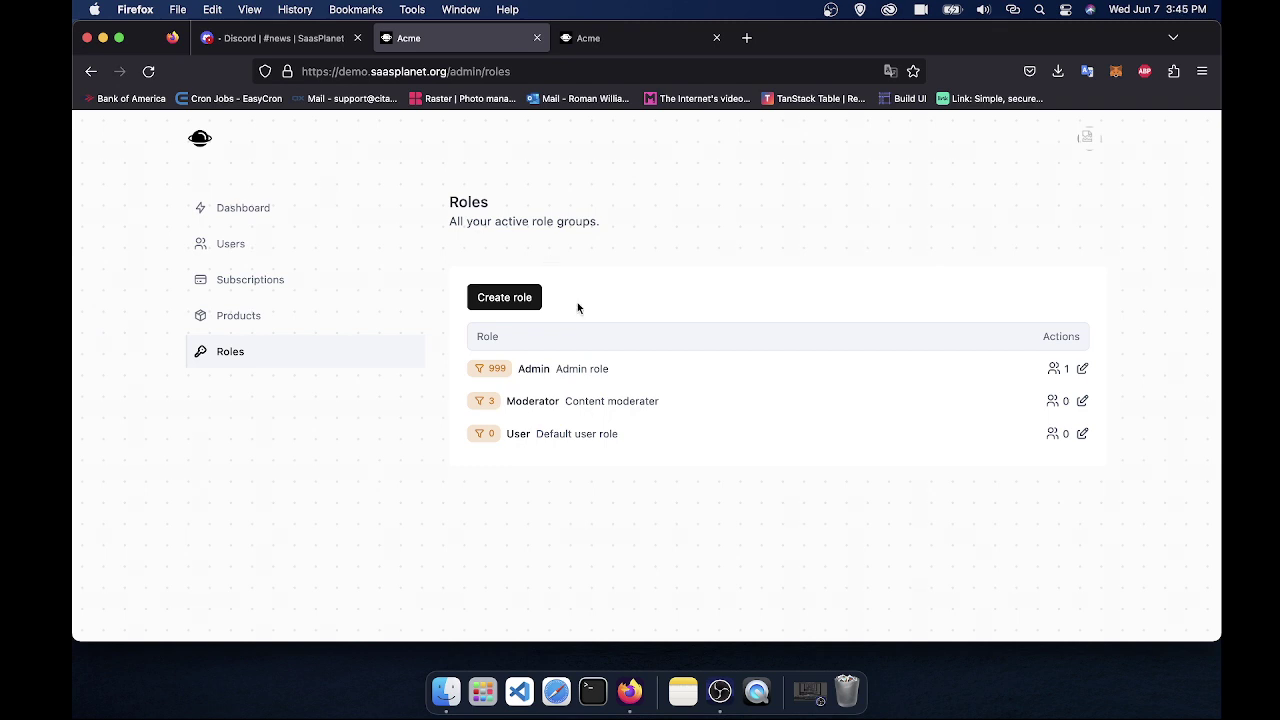
{"action": "left_click", "coordinate": [484, 308]}
{"action": "left_click", "coordinate": [869, 331]}
{"action": "type", "text": "Content Moderator"}
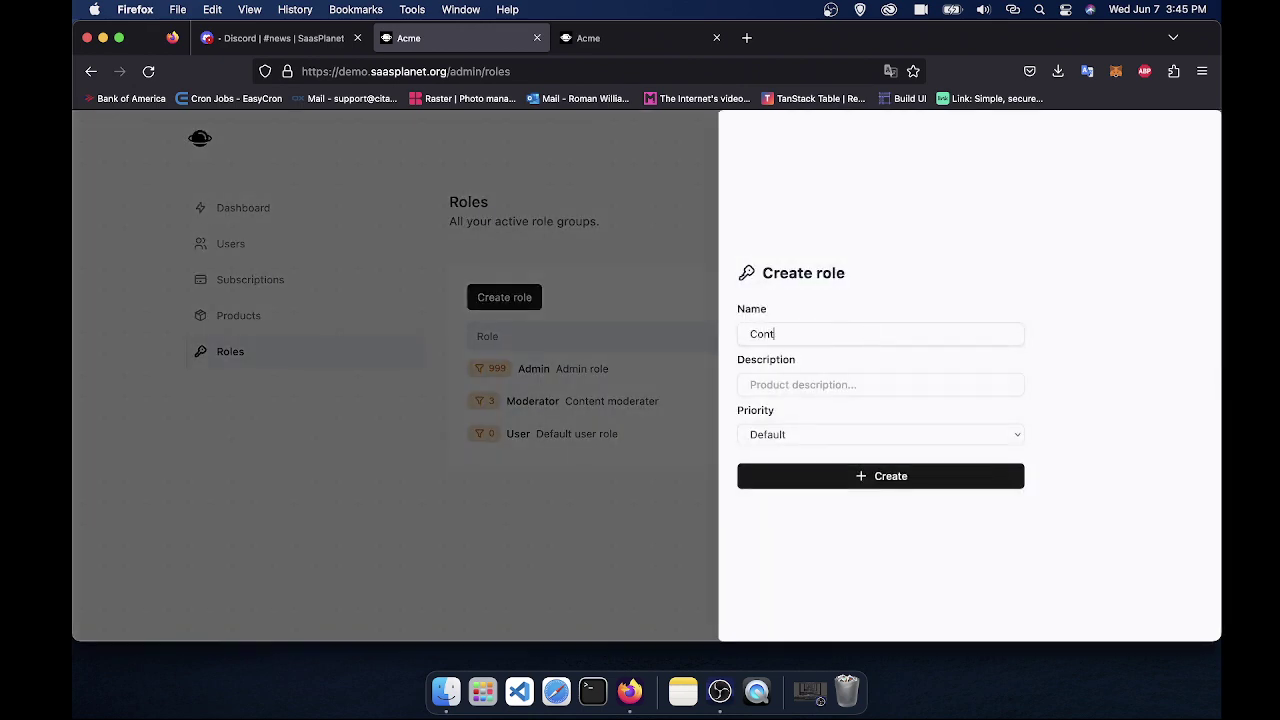
{"action": "left_click", "coordinate": [858, 380]}
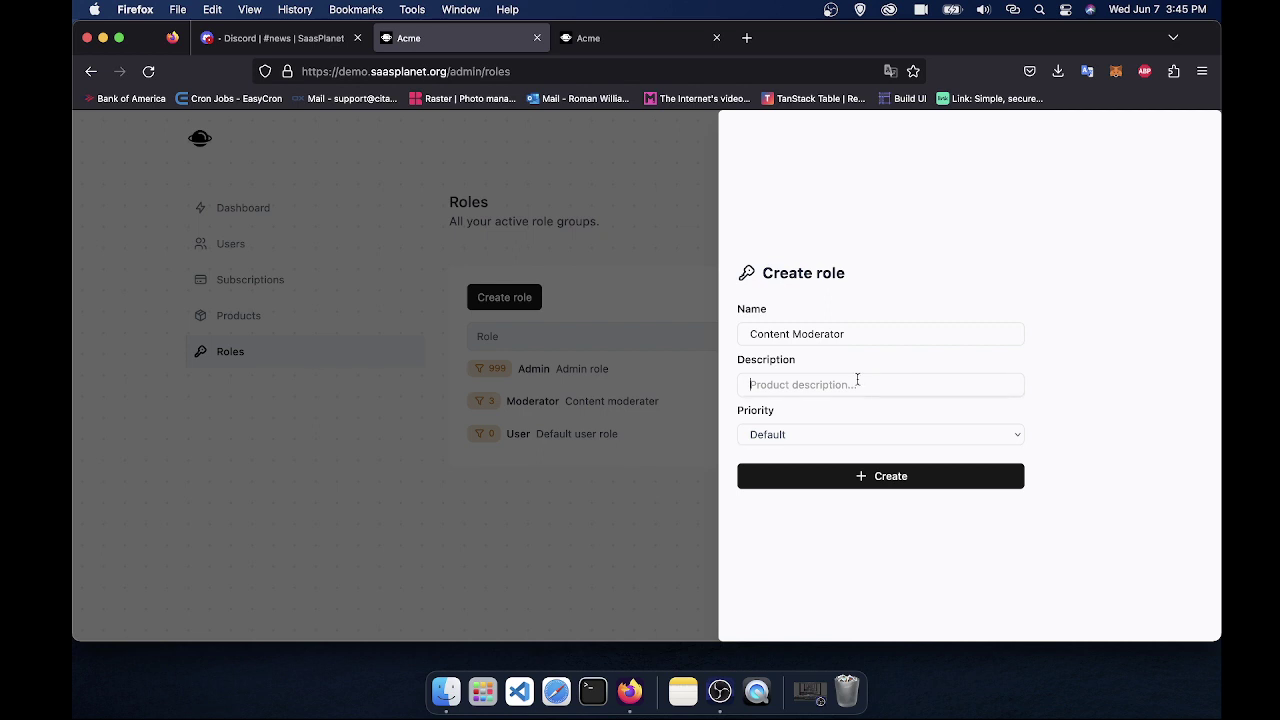
{"action": "type", "text": "Moderates content on the website."}
Step: Give the role Very high priority and create it, adding a fourth role to the list
{"action": "left_click", "coordinate": [805, 437]}
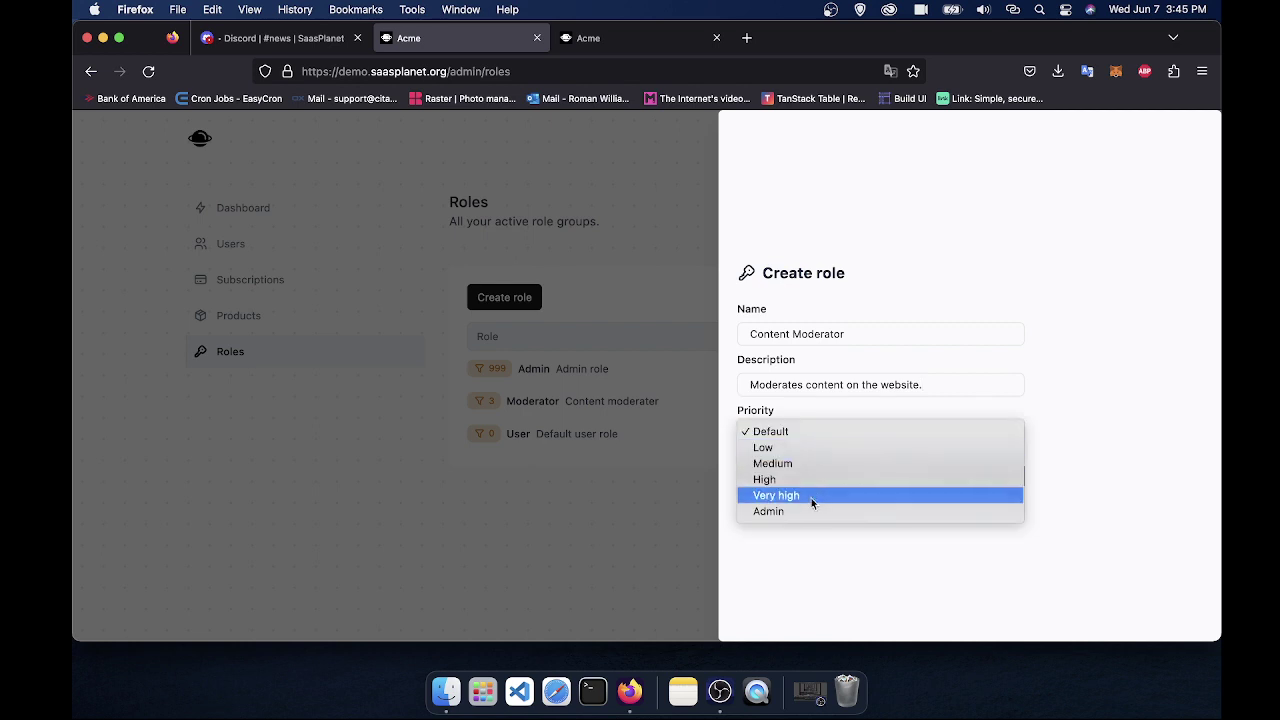
{"action": "left_click", "coordinate": [811, 496]}
{"action": "left_click", "coordinate": [822, 439]}
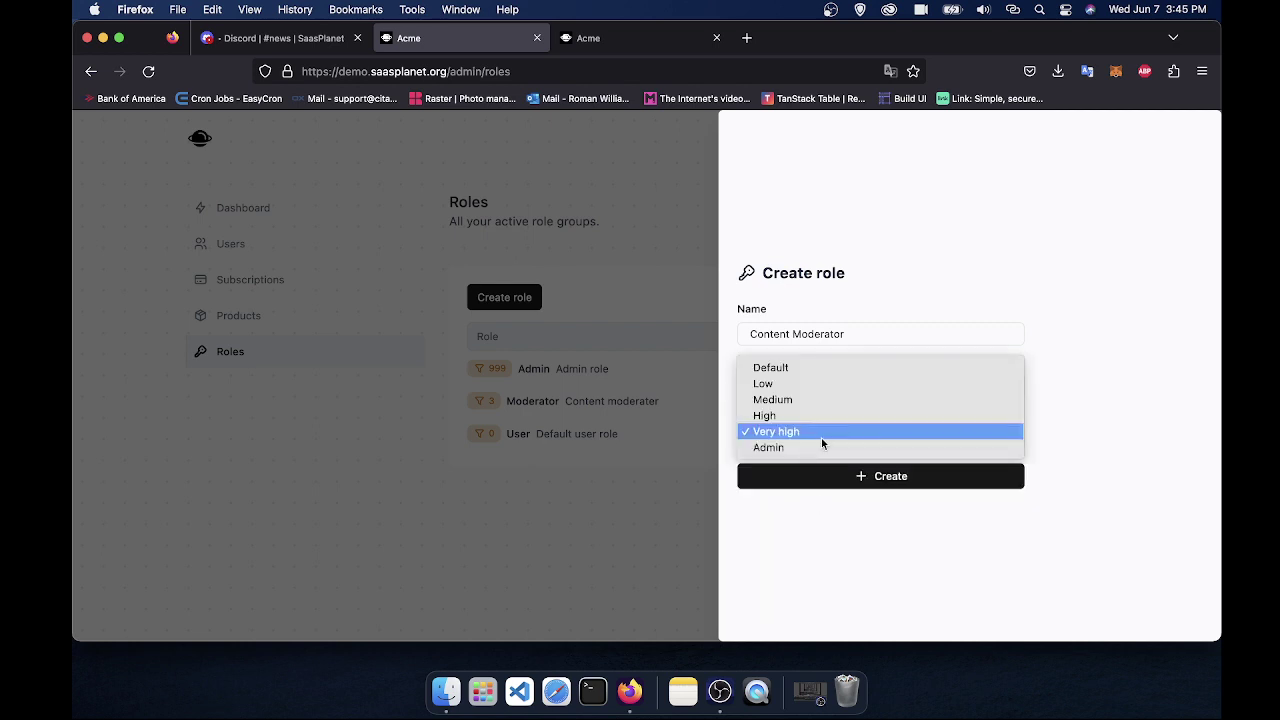
{"action": "left_click", "coordinate": [821, 430]}
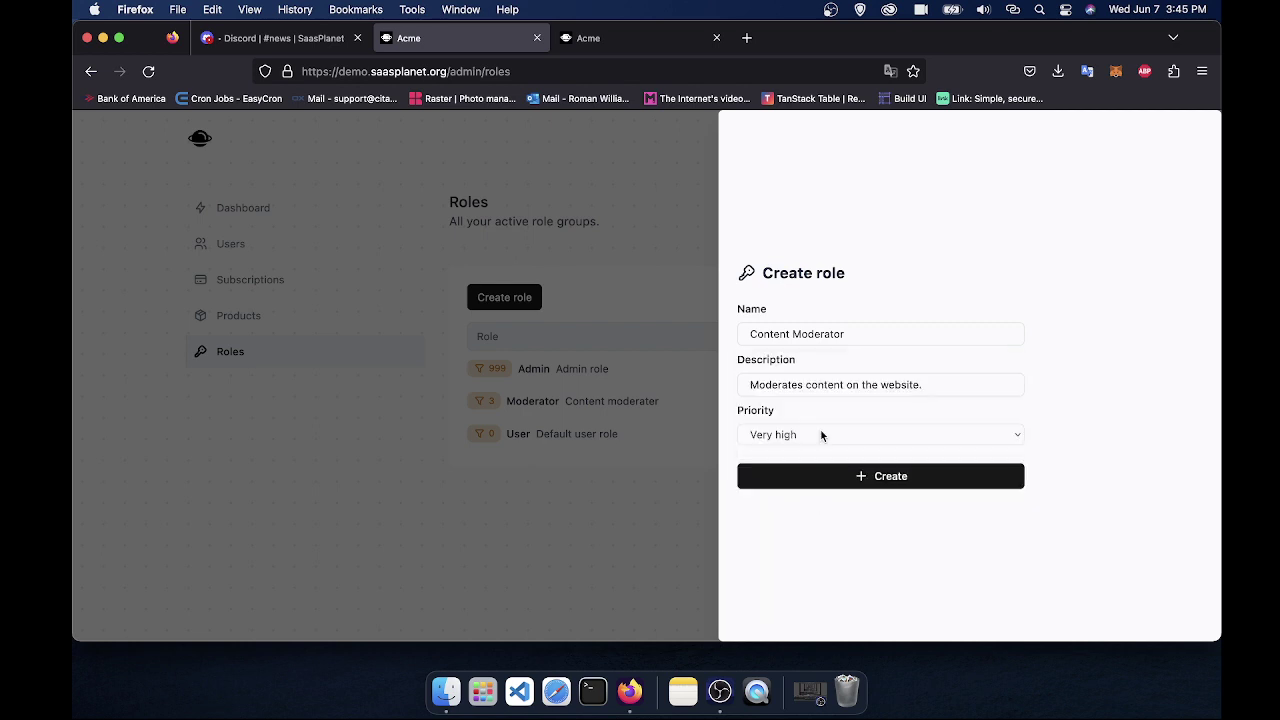
{"action": "left_click", "coordinate": [865, 478]}
{"action": "left_click_drag", "start_coordinate": [610, 401], "coordinate": [680, 428]}
{"action": "left_click", "coordinate": [680, 426]}
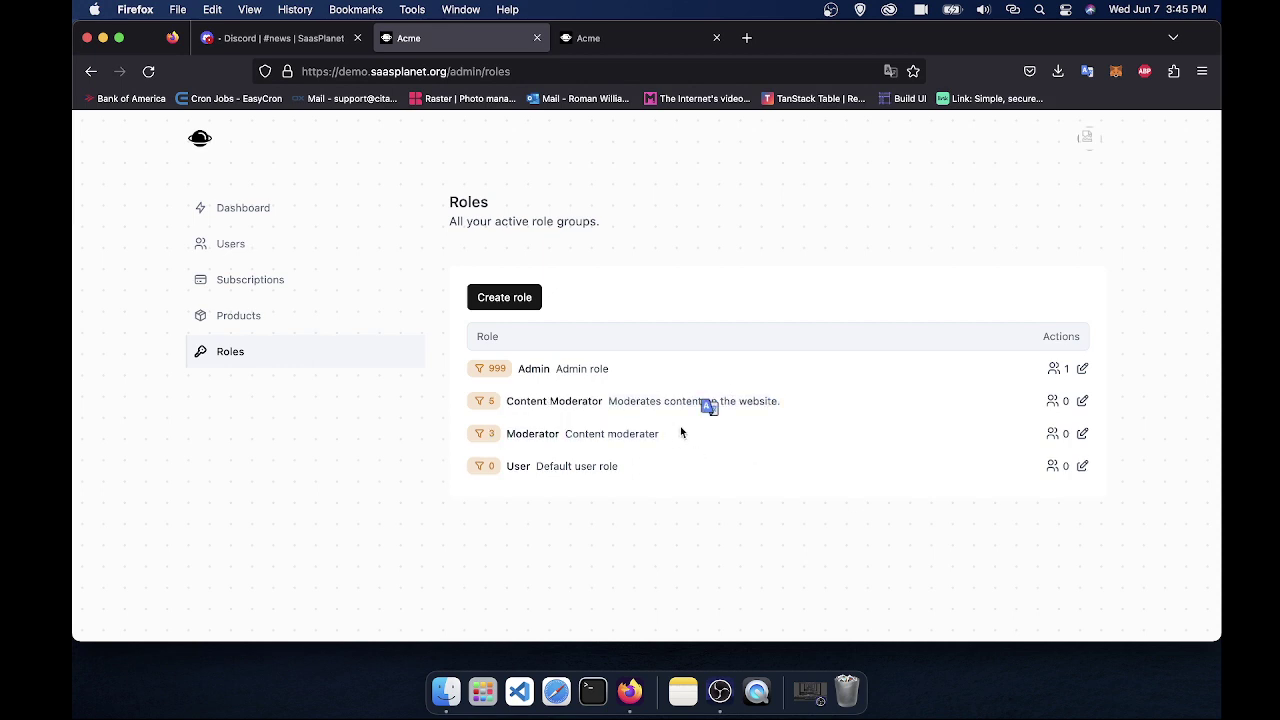
Step: Try Content Moderator as the user's role, close without saving, and open the admin Dashboard
{"action": "left_click", "coordinate": [257, 253]}
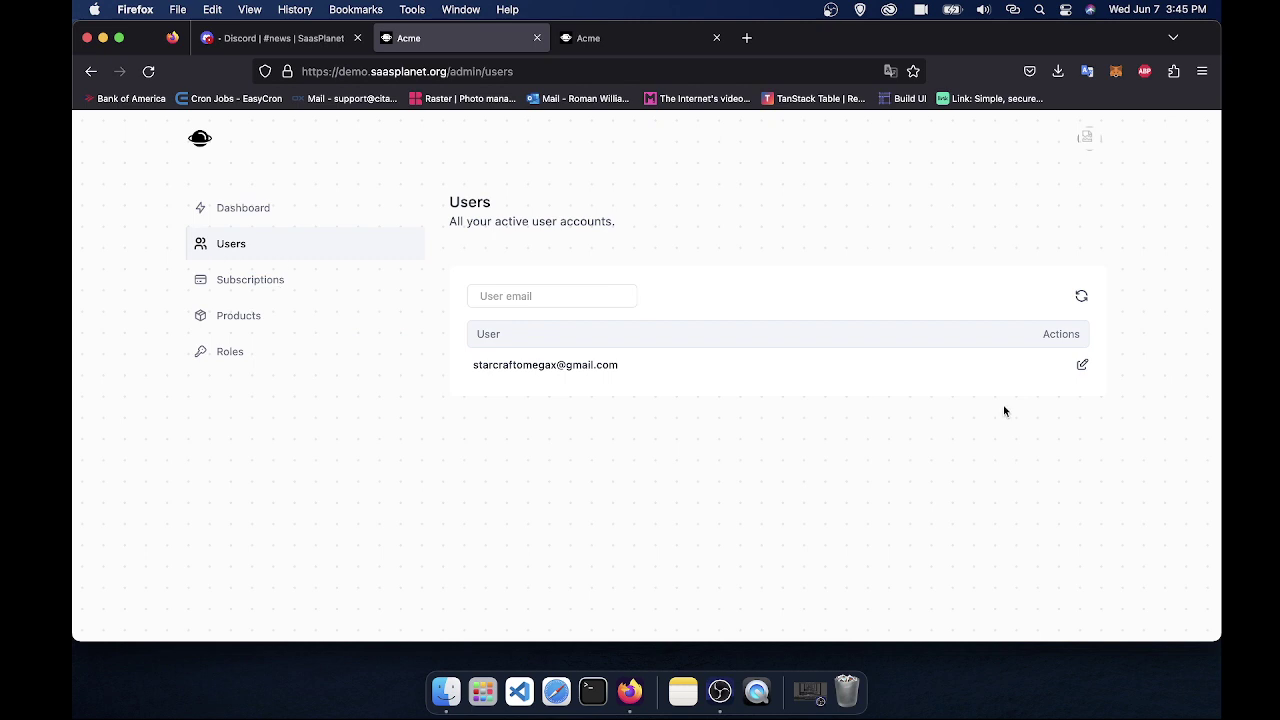
{"action": "left_click", "coordinate": [1083, 368]}
{"action": "left_click", "coordinate": [885, 389]}
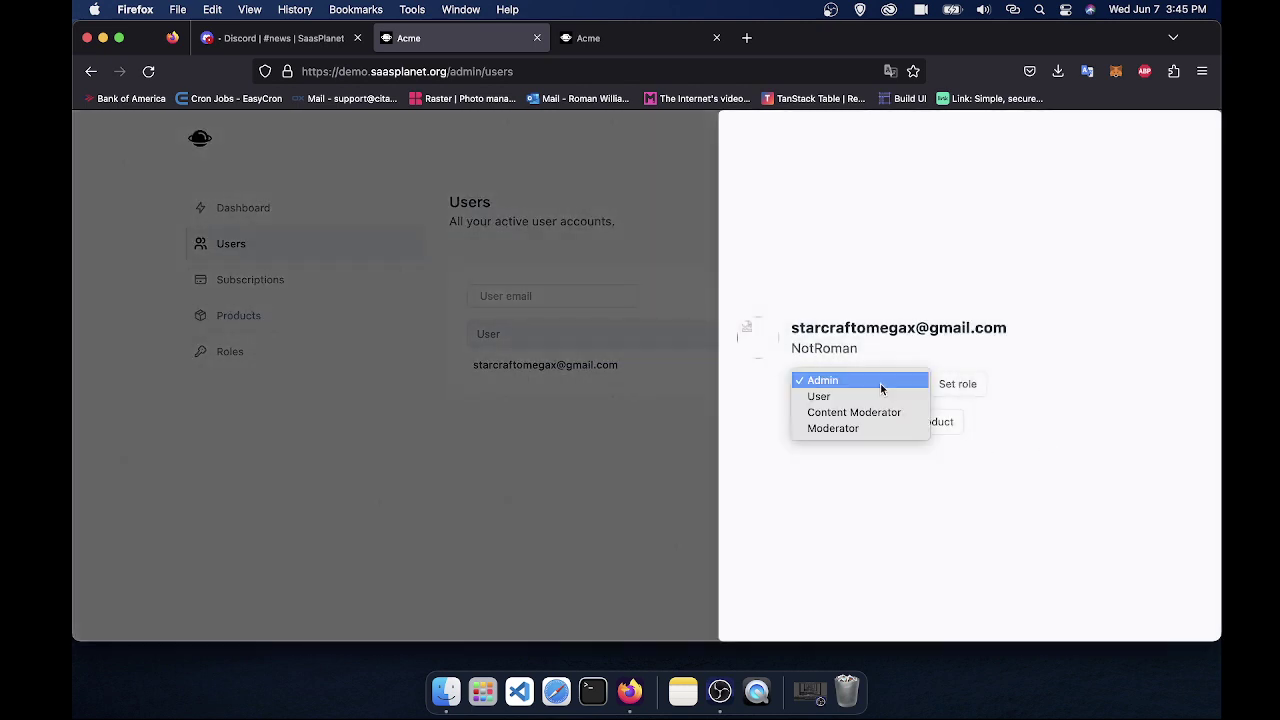
{"action": "left_click", "coordinate": [886, 416]}
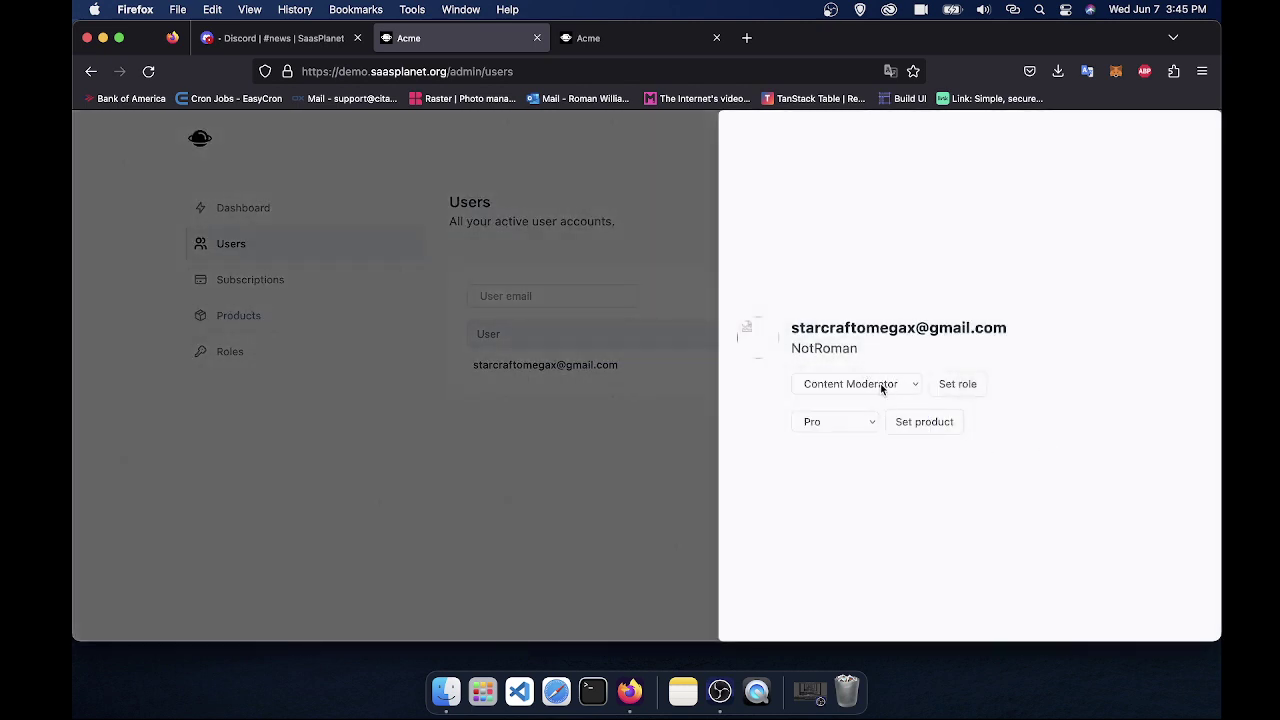
{"action": "left_click", "coordinate": [850, 475]}
{"action": "left_click", "coordinate": [845, 428]}
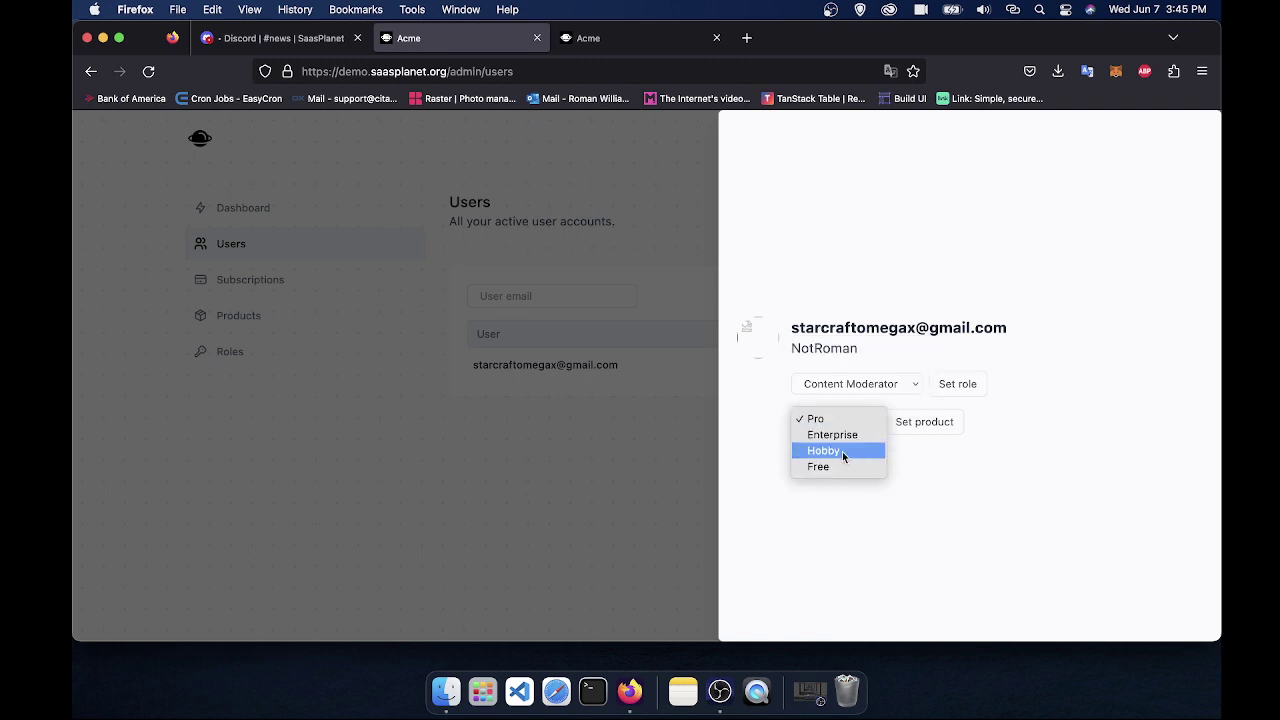
{"action": "left_click", "coordinate": [834, 507]}
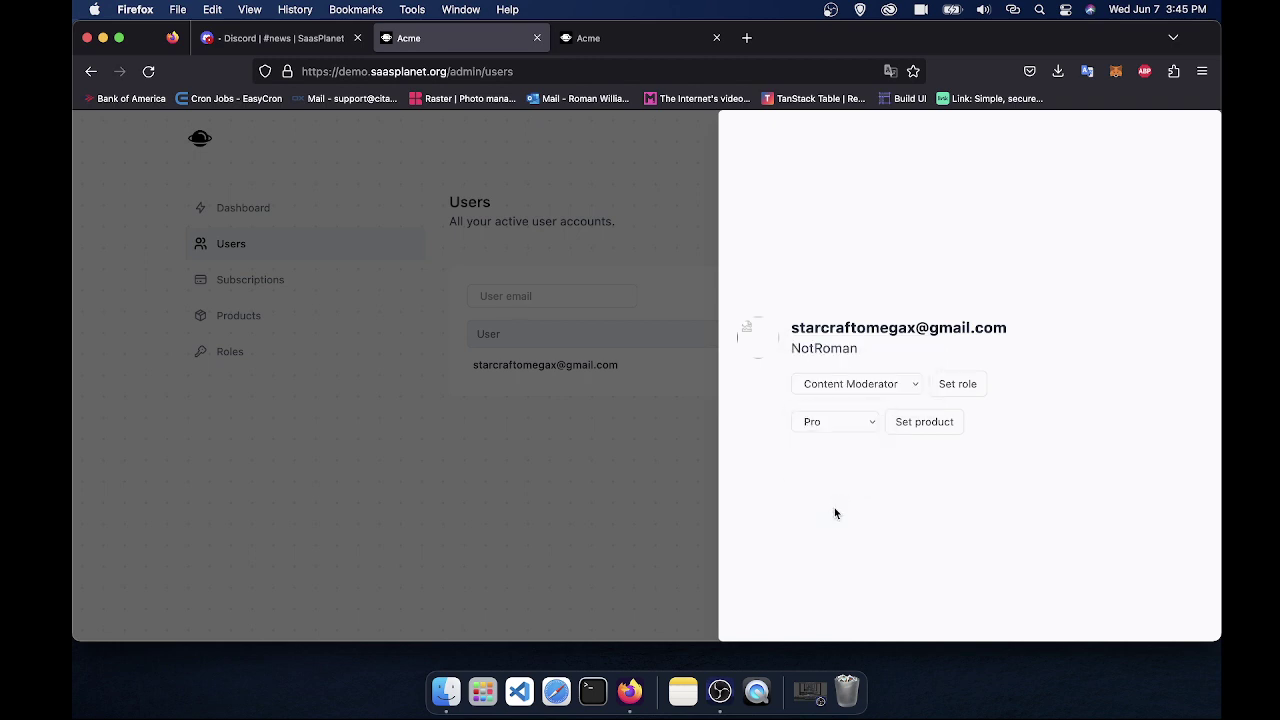
{"action": "left_click", "coordinate": [850, 384]}
{"action": "left_click", "coordinate": [847, 546]}
{"action": "left_click", "coordinate": [582, 390]}
{"action": "left_click", "coordinate": [299, 219]}
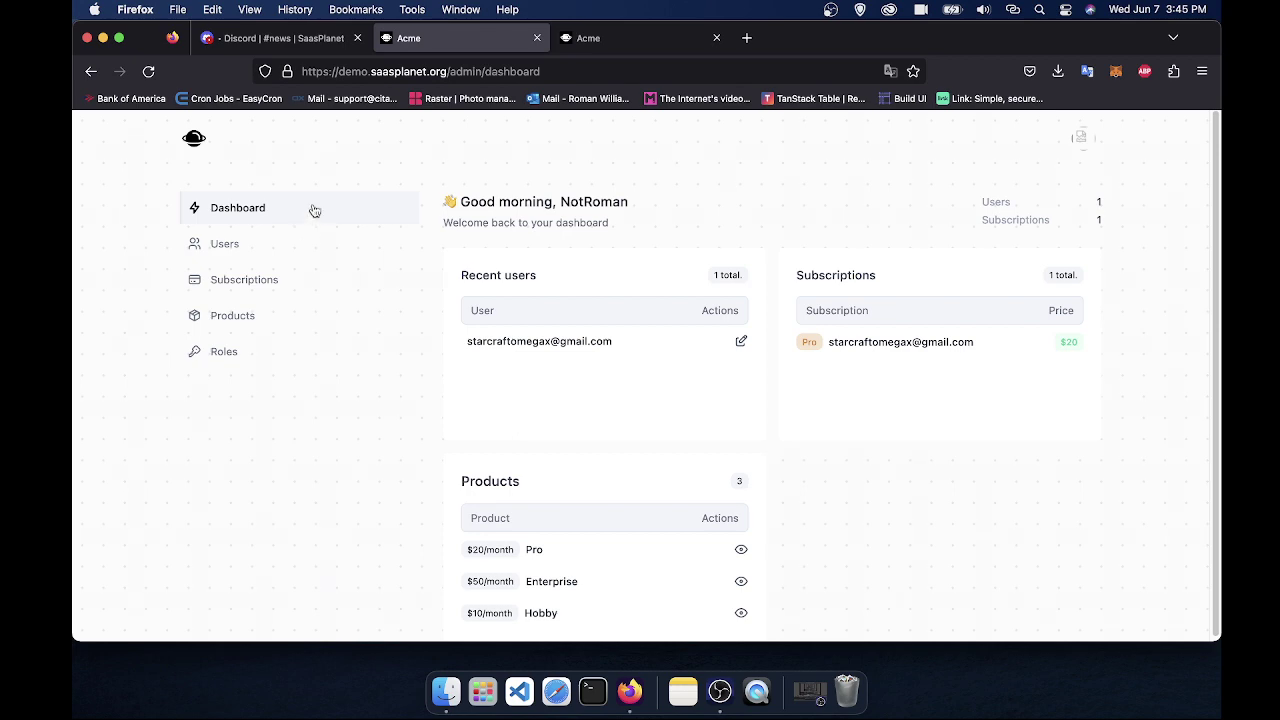
{"action": "scroll", "coordinate": [556, 367], "scroll_direction": "down", "scroll_amount": 1}
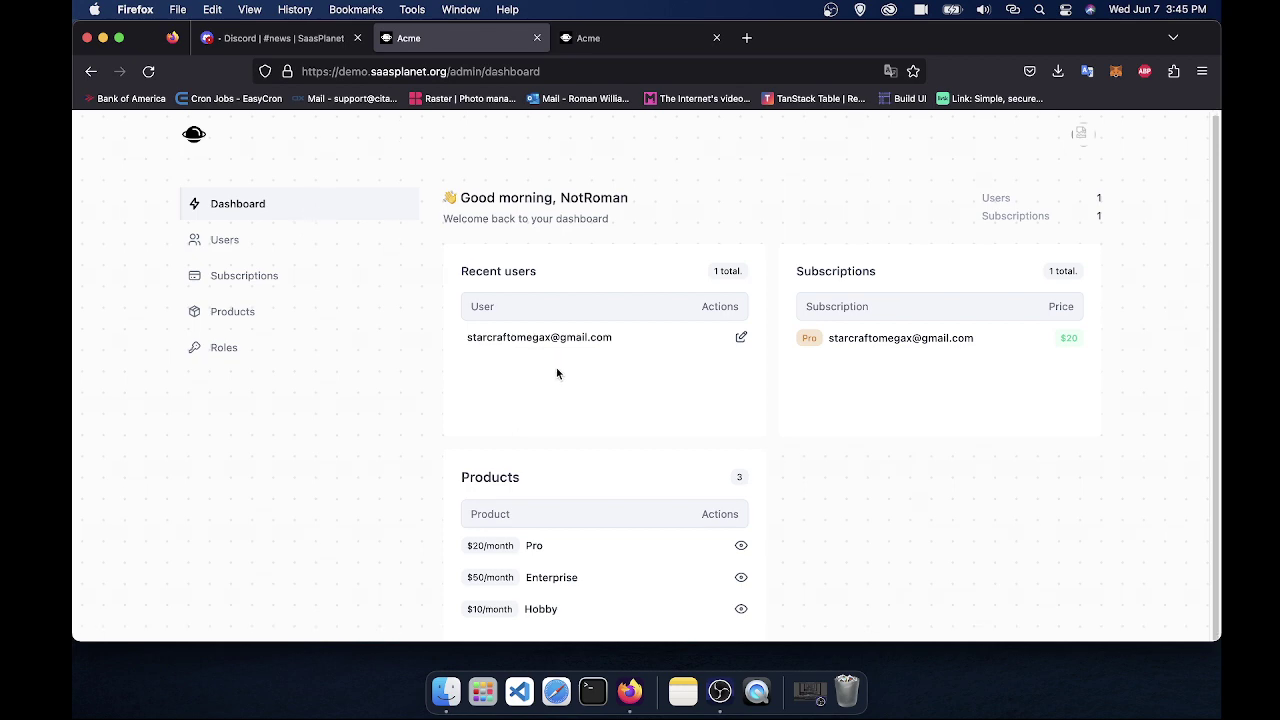
{"action": "left_click", "coordinate": [741, 337]}
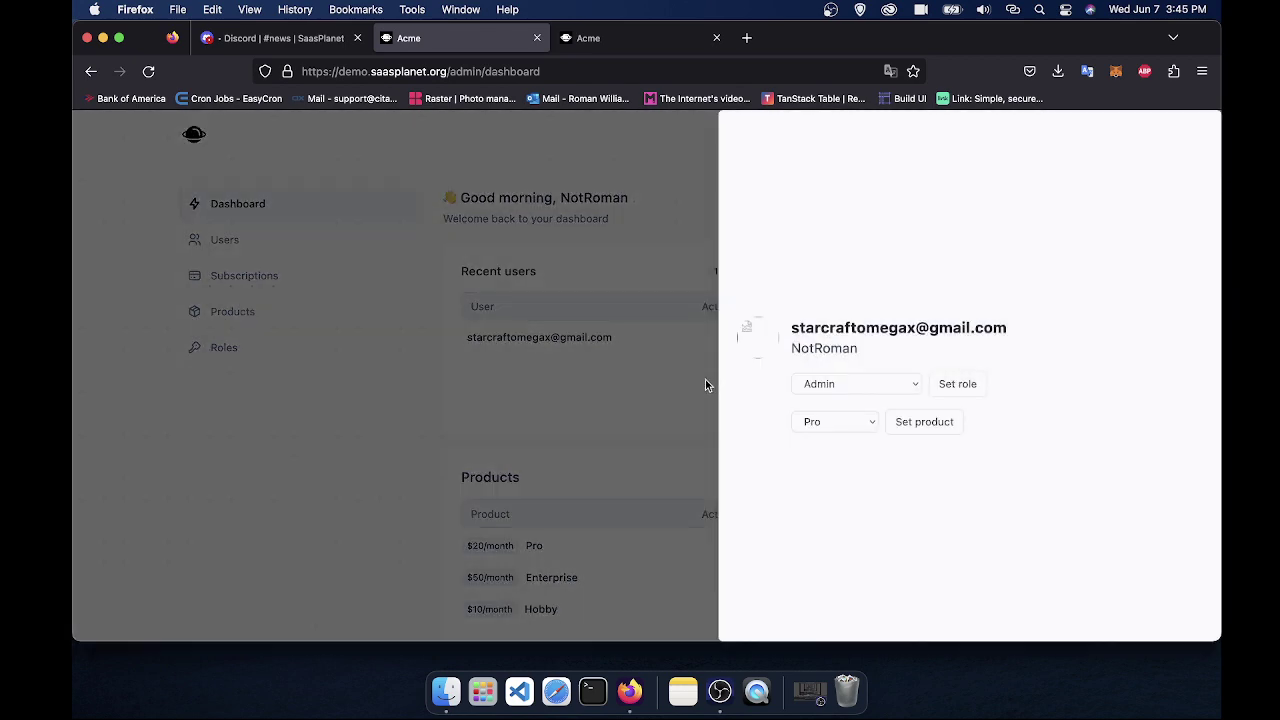
{"action": "left_click", "coordinate": [590, 292]}
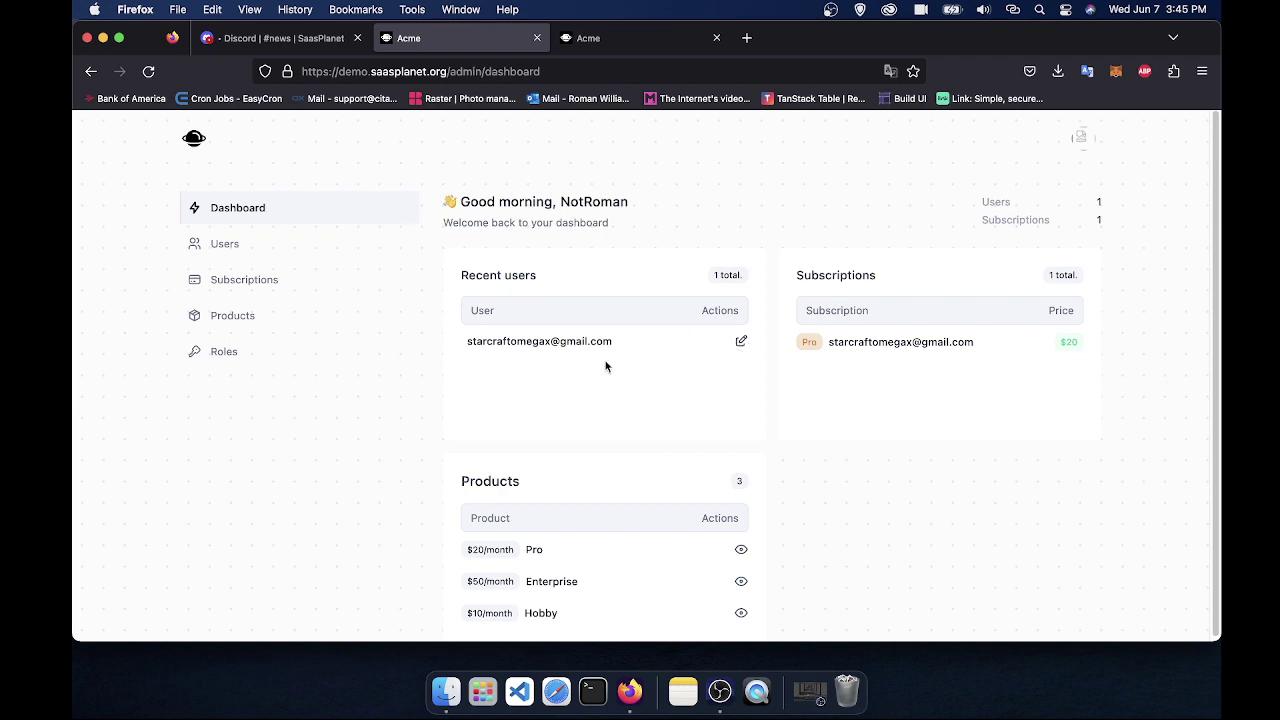
{"action": "left_click", "coordinate": [740, 344]}
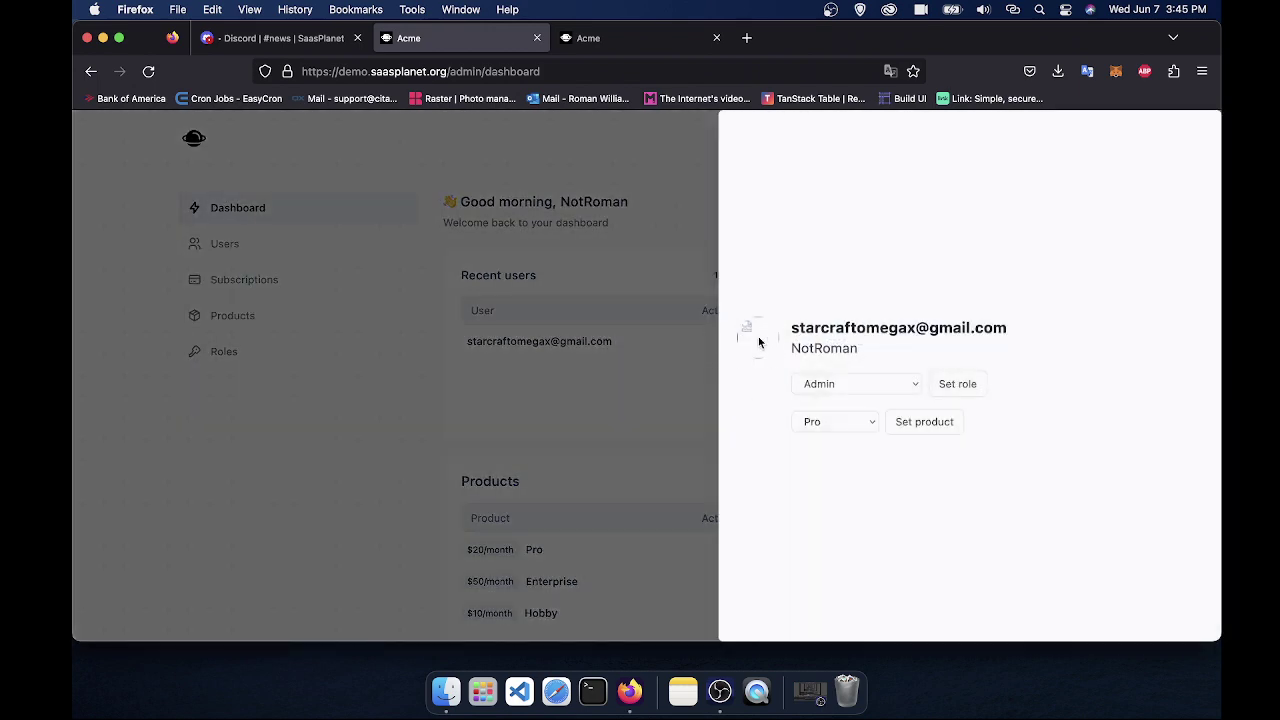
{"action": "left_click", "coordinate": [835, 389]}
{"action": "left_click", "coordinate": [587, 333]}
{"action": "left_click", "coordinate": [590, 388]}
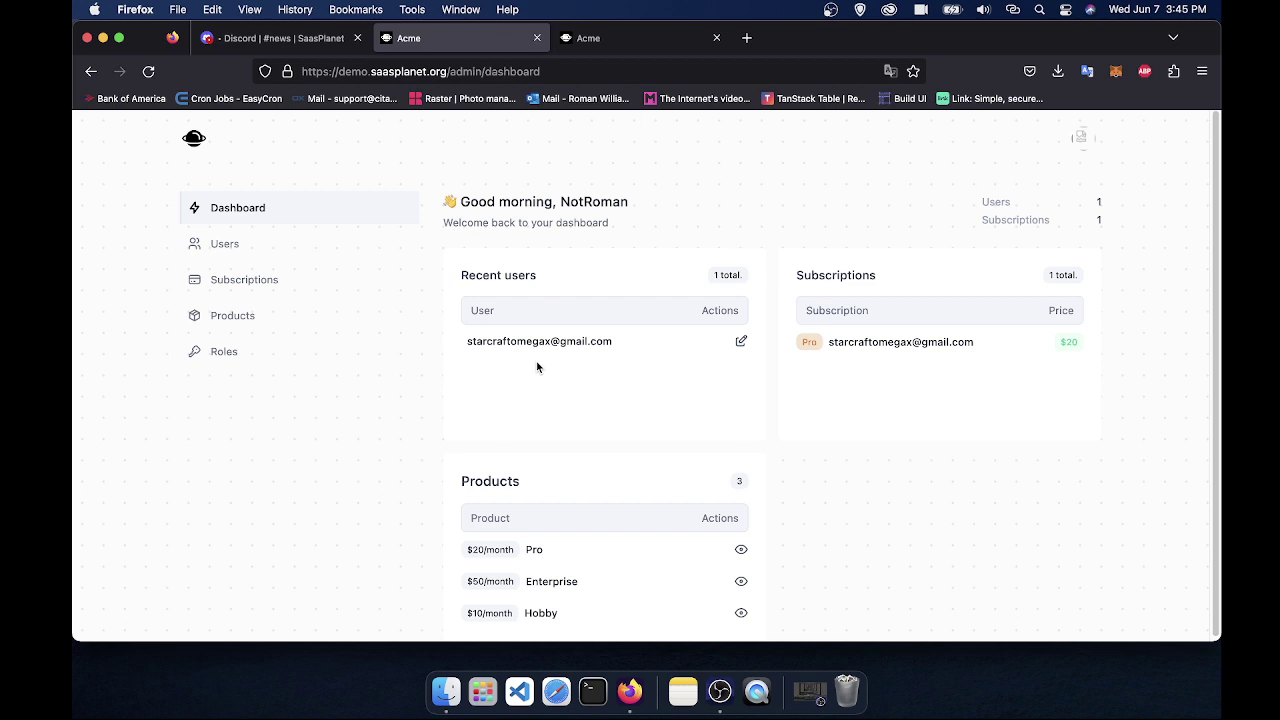